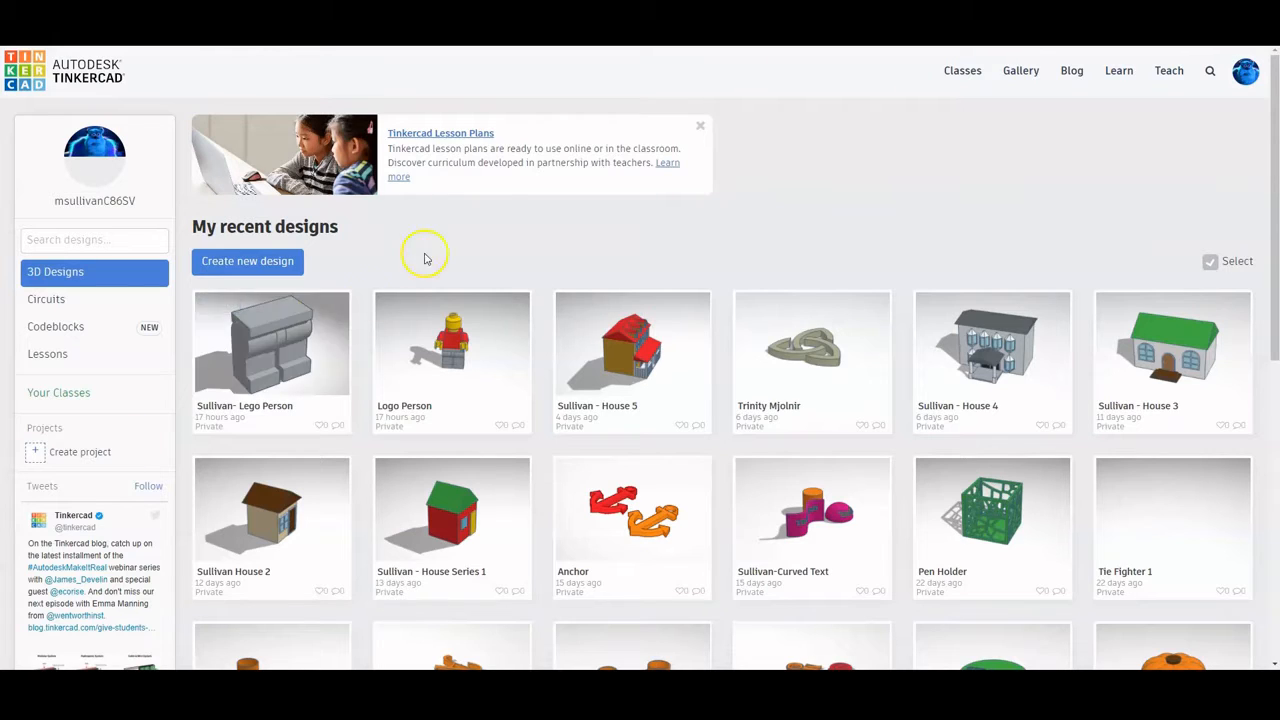
- Open the existing gray Lego Person legs design and move the legs off the workplane past its back corner
left_click(220, 308)
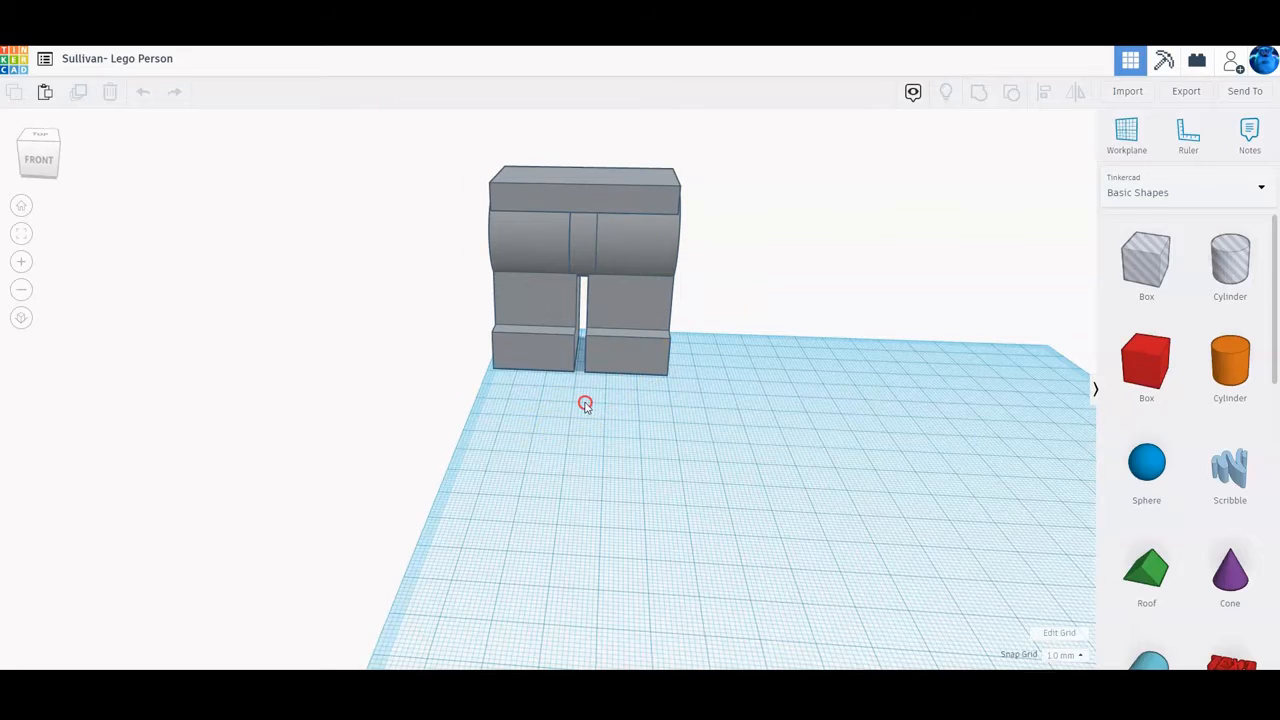
right_click_drag(586, 403, 571, 372)
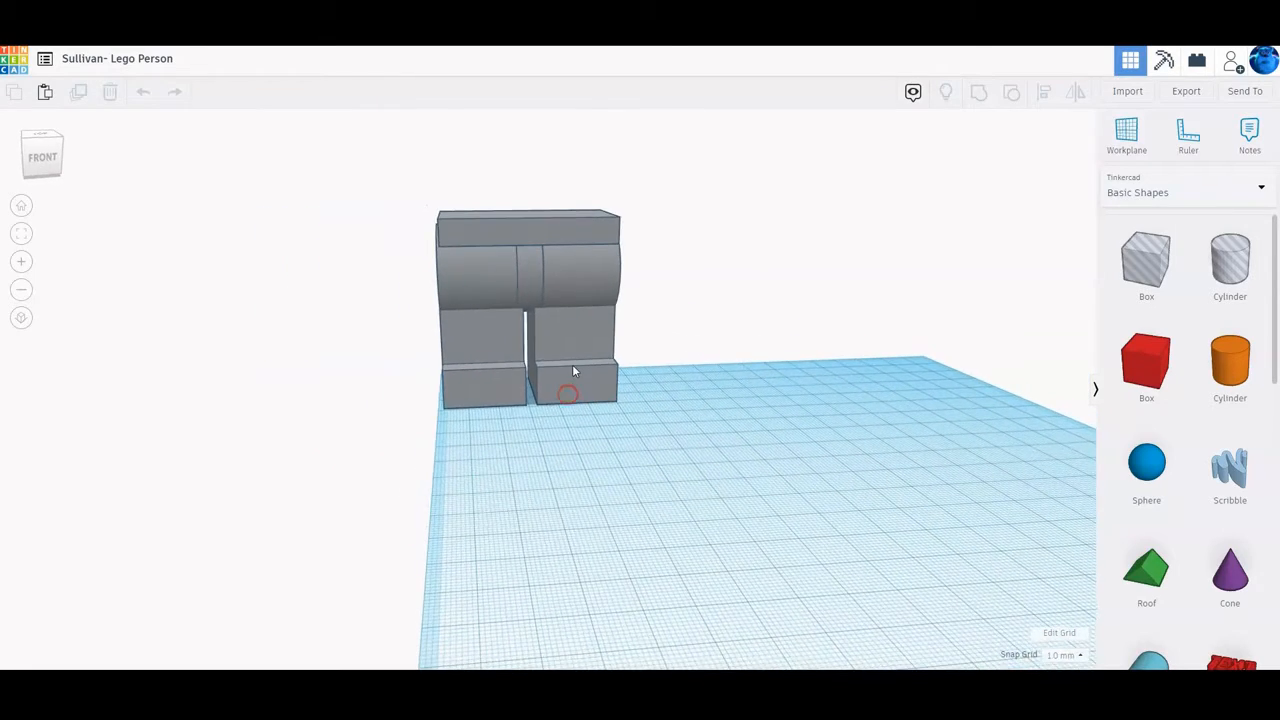
left_click_drag(571, 372, 466, 337)
scroll(729, 443, "down", 2)
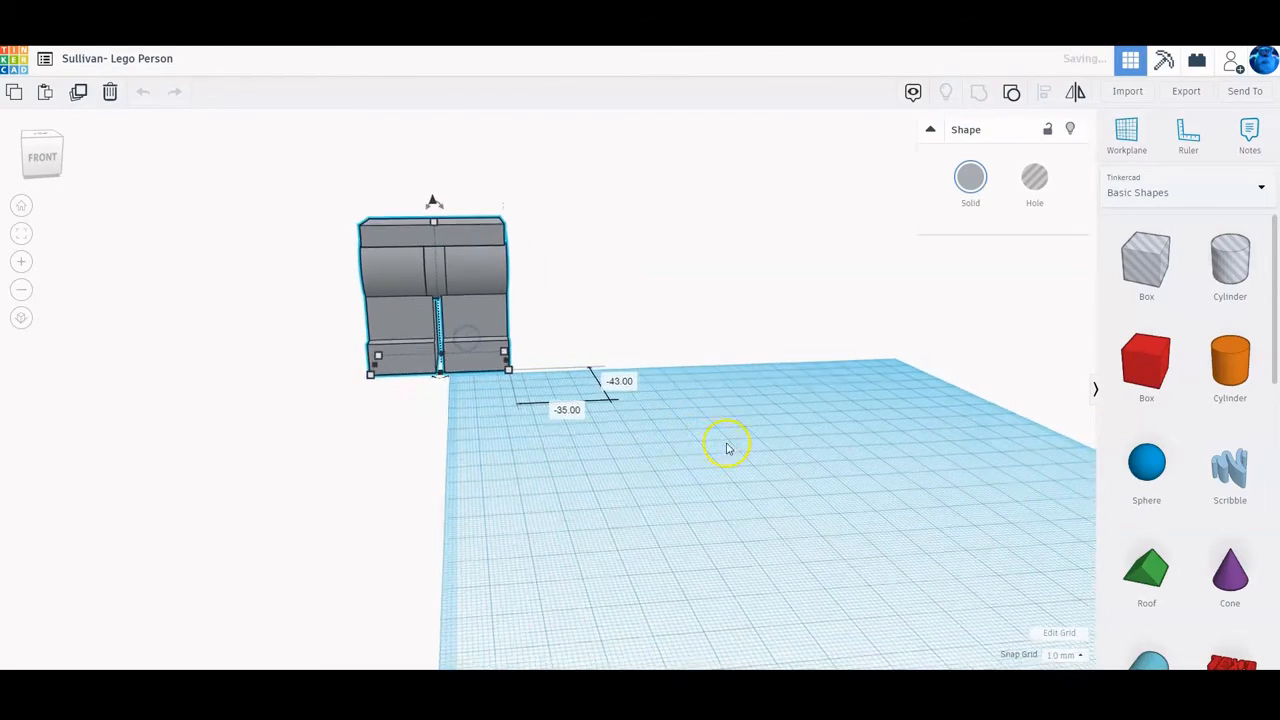
right_click_drag(777, 476, 743, 512)
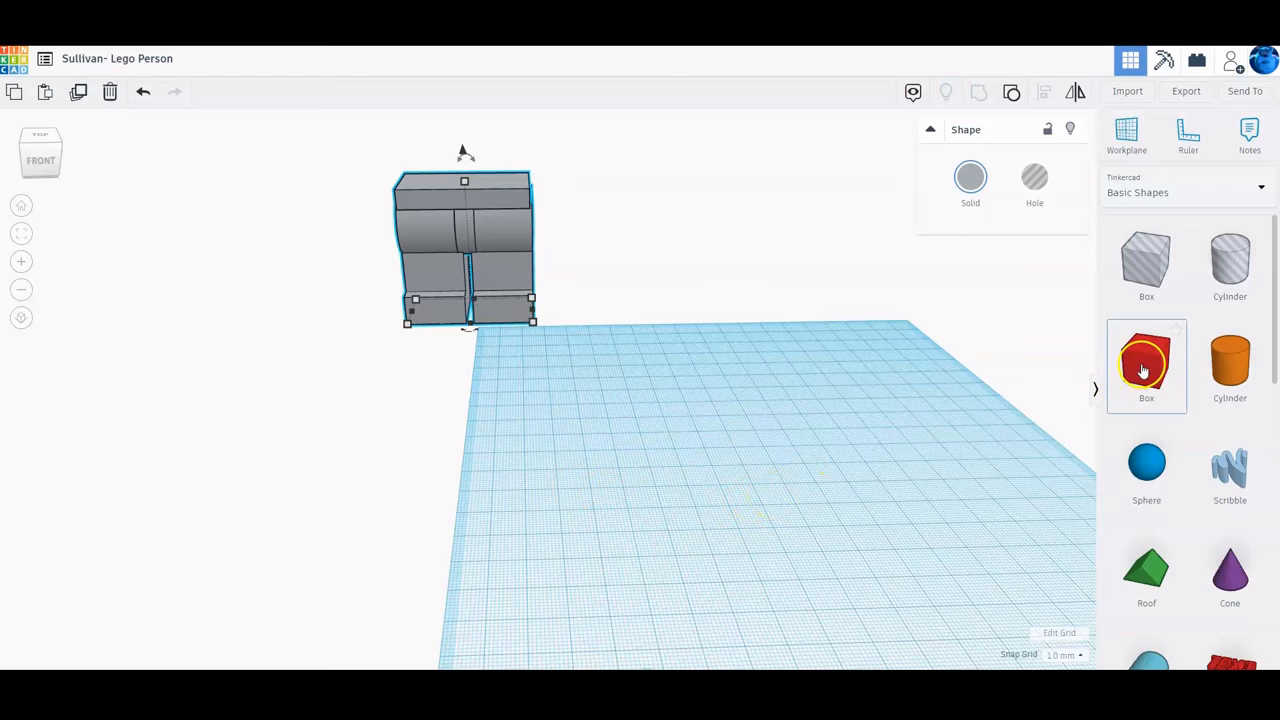
- Place a red box on the workplane and set its base to 58.5 mm wide by 30 mm deep
left_click_drag(1147, 370, 665, 472)
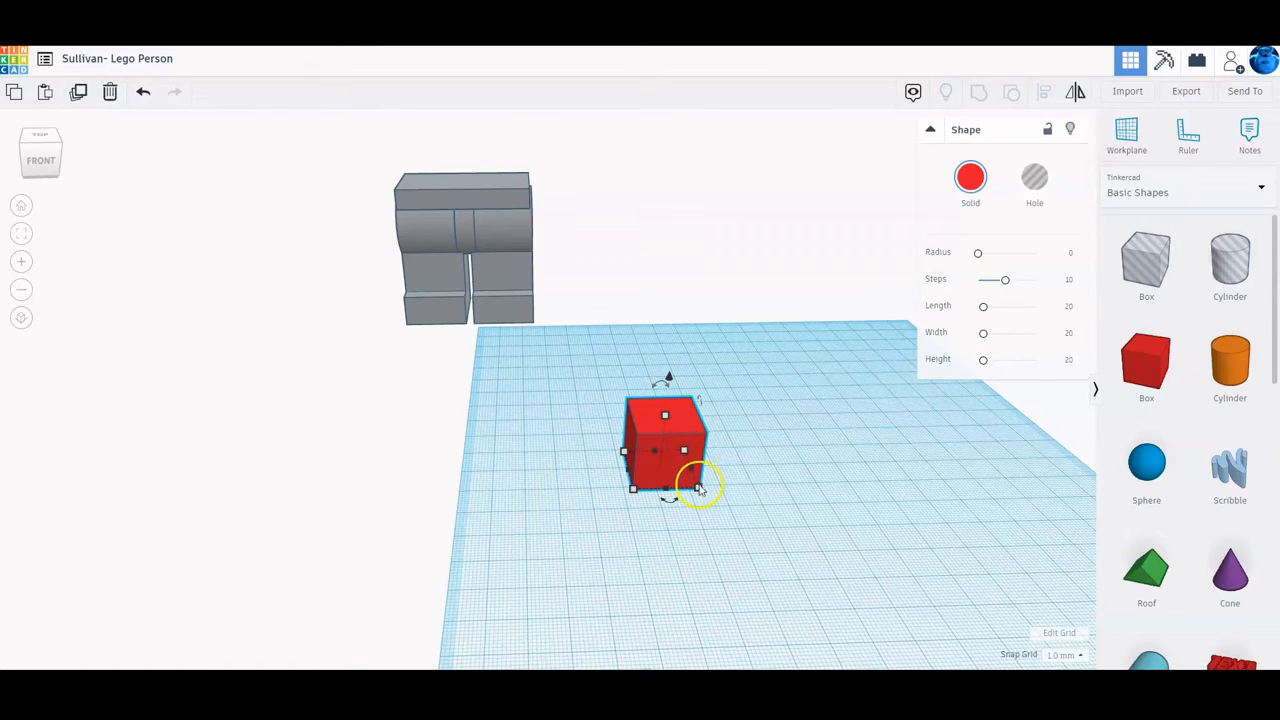
mouse_move(700, 488)
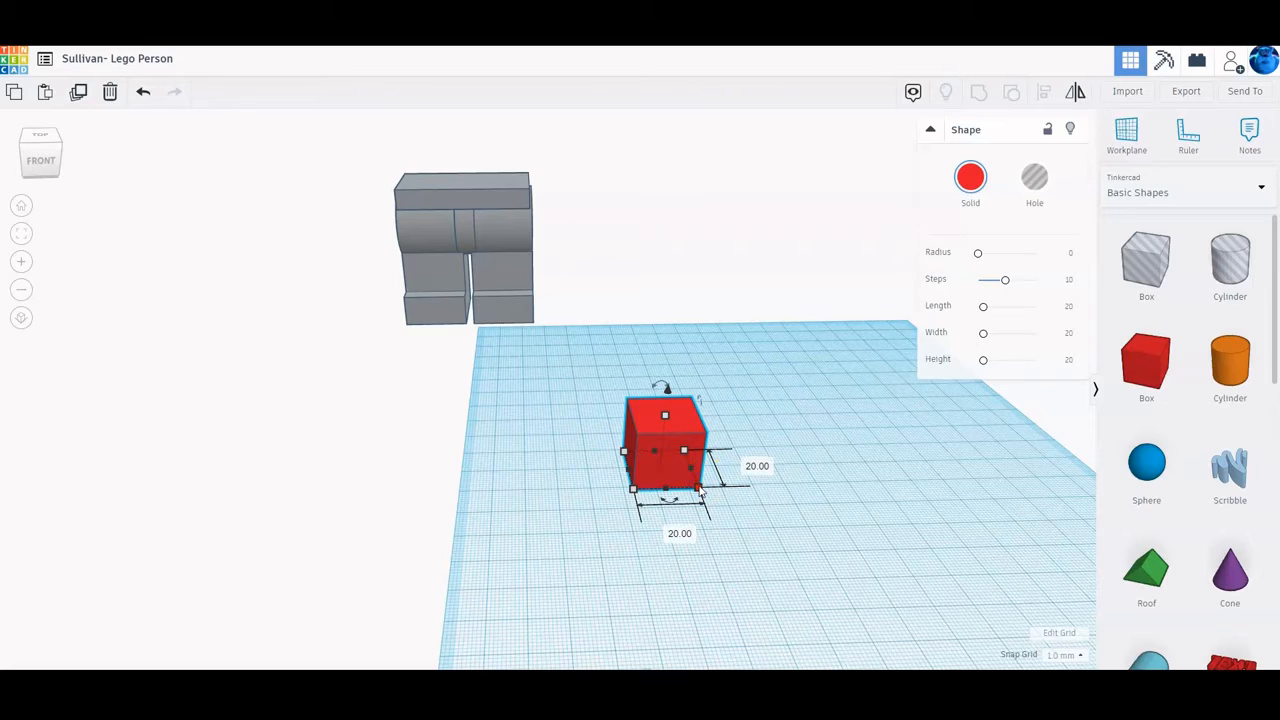
left_click(679, 533)
type("58.50")
key("Return")
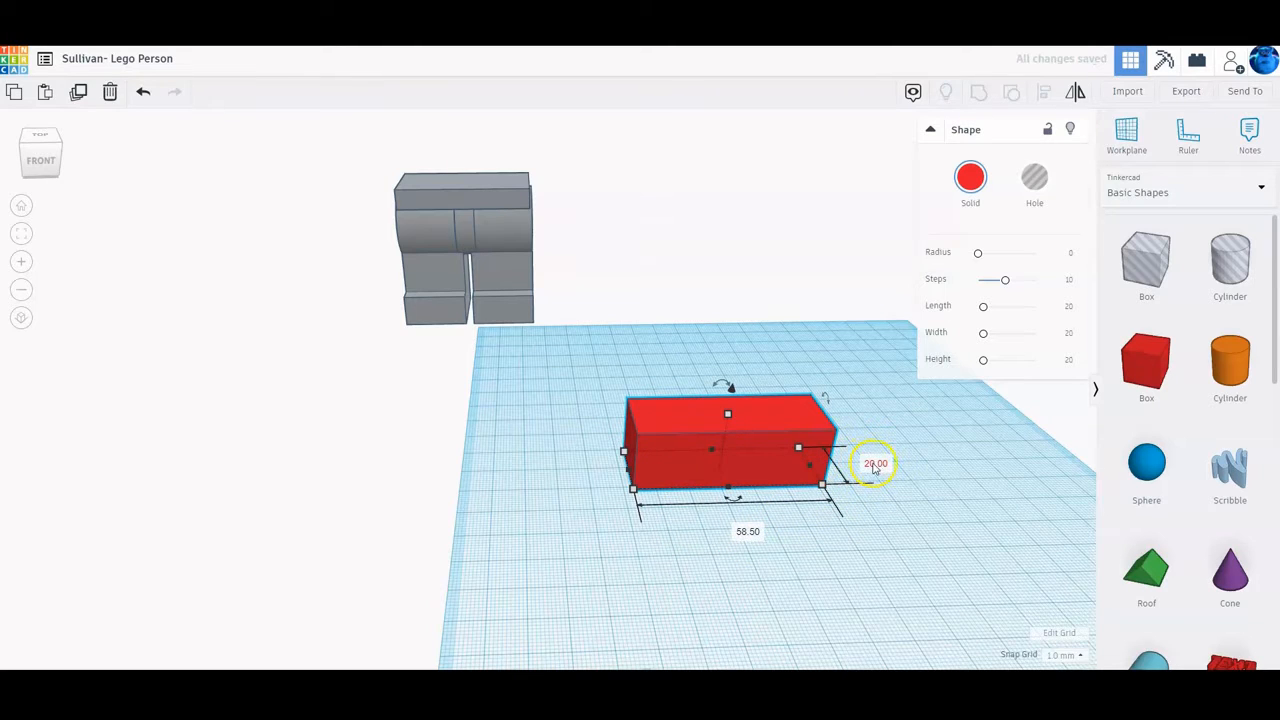
left_click(875, 463)
type("30")
key("Return")
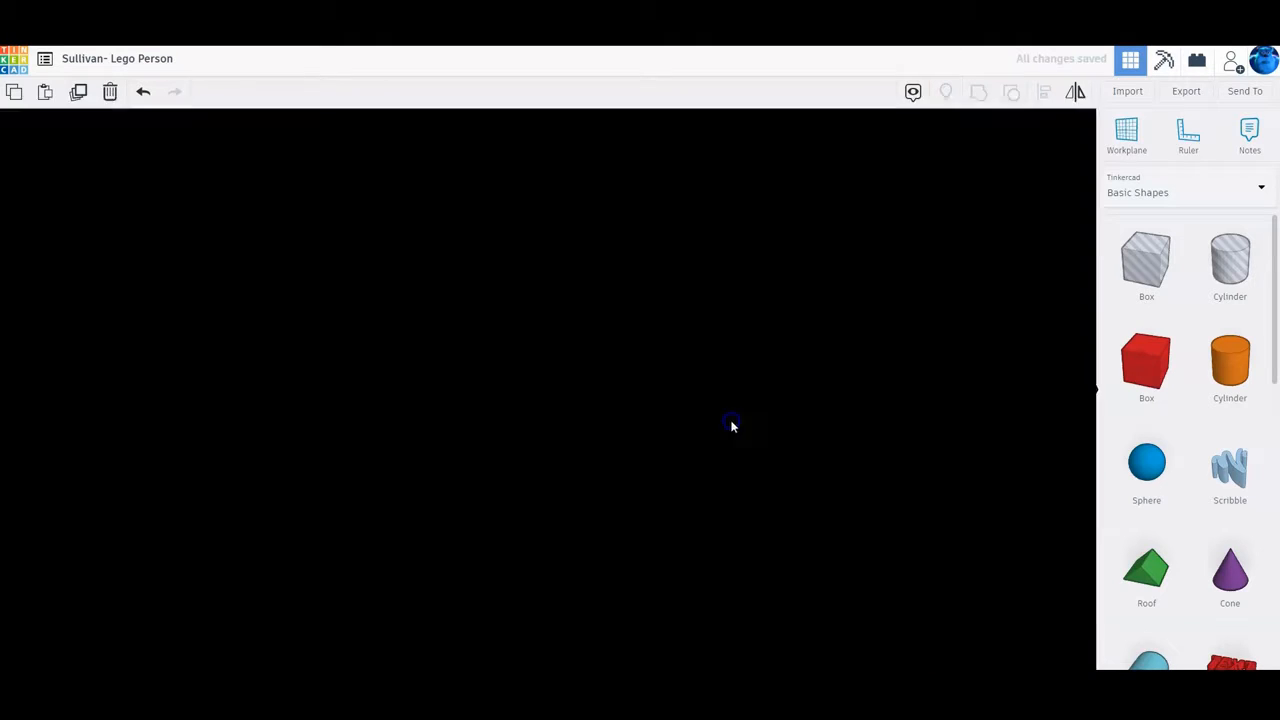
- Set the red box's height to 50 mm
mouse_move(733, 424)
left_click(797, 450)
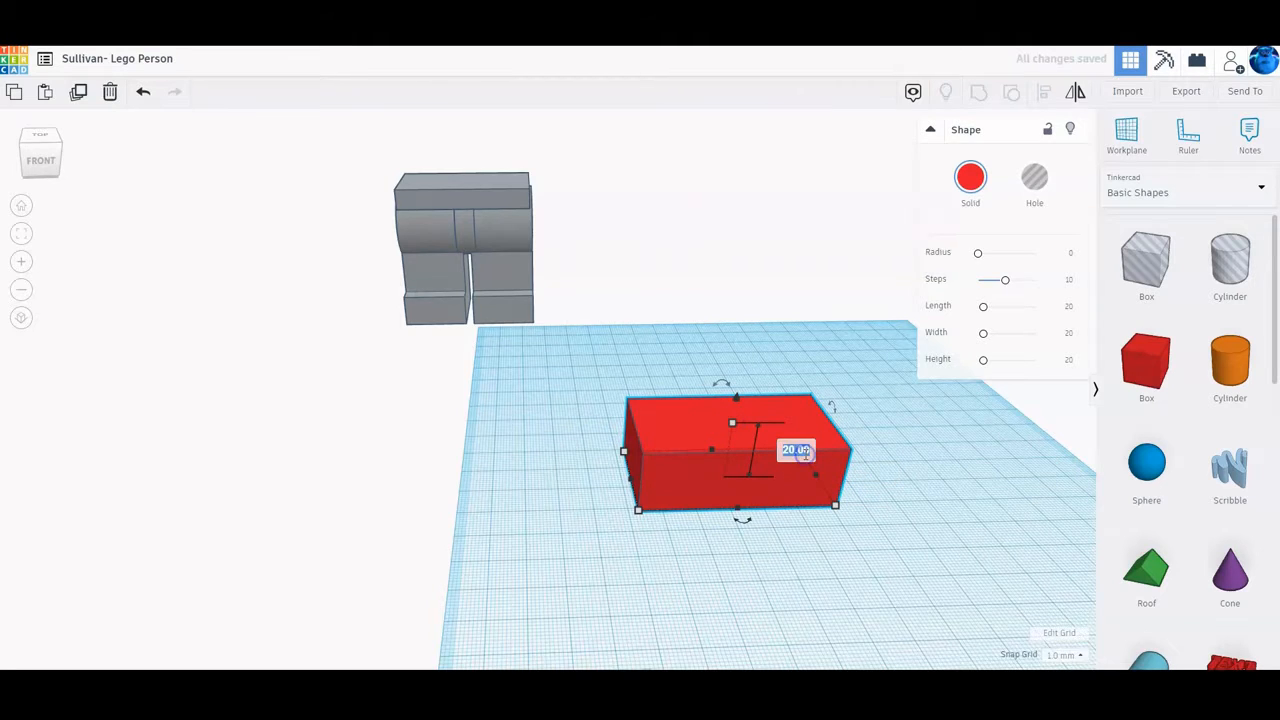
type("50")
key("Return")
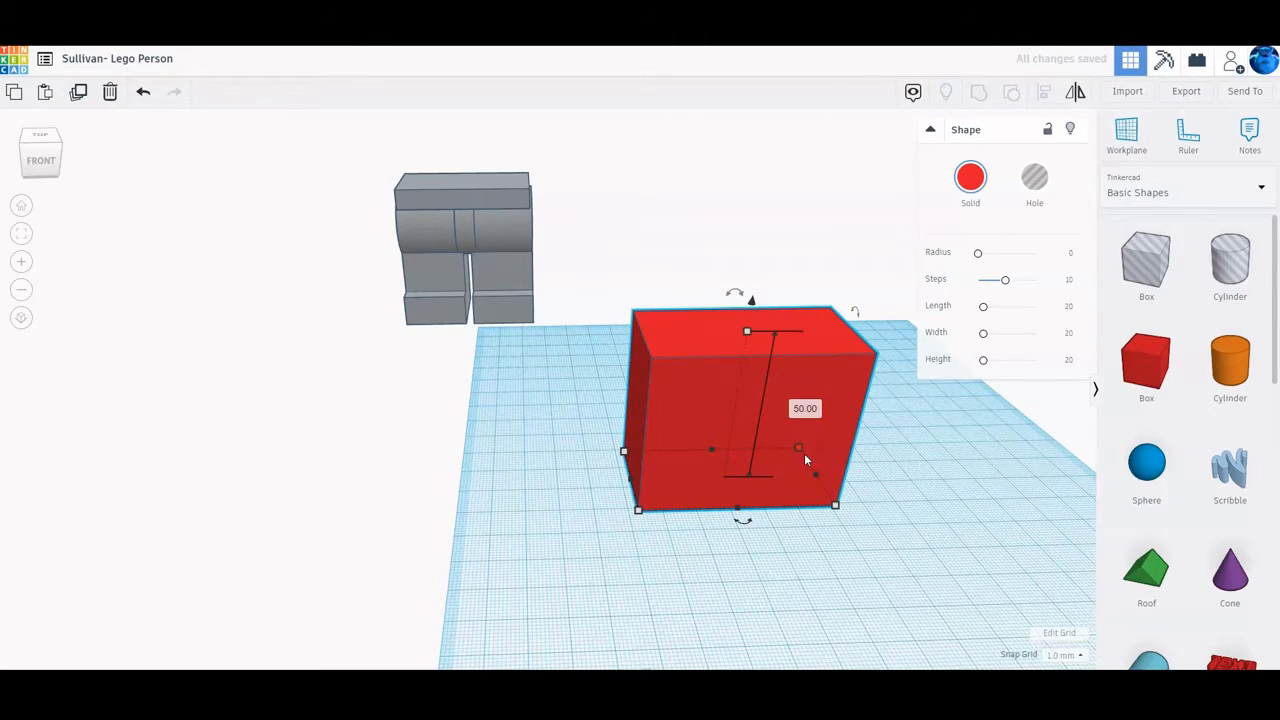
left_click(734, 410)
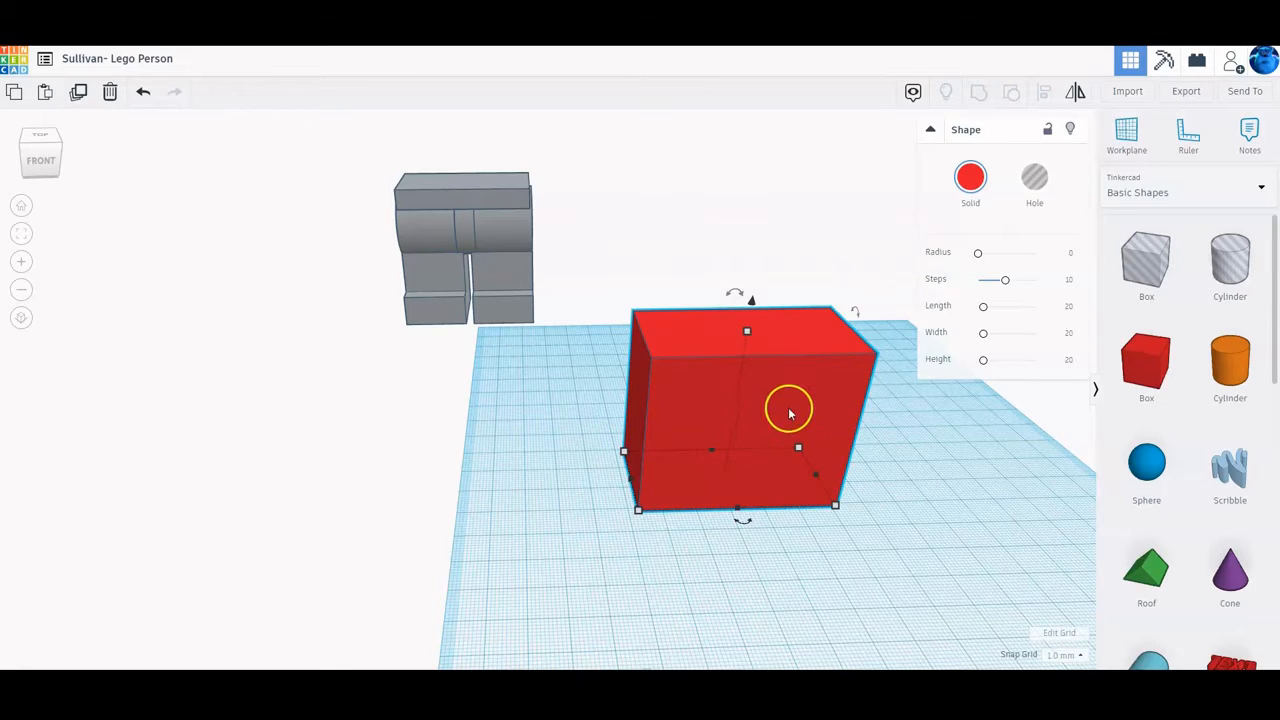
- Place a hole box on the workplane beside the red box and set its height to 60 mm
right_click_drag(906, 549, 886, 530)
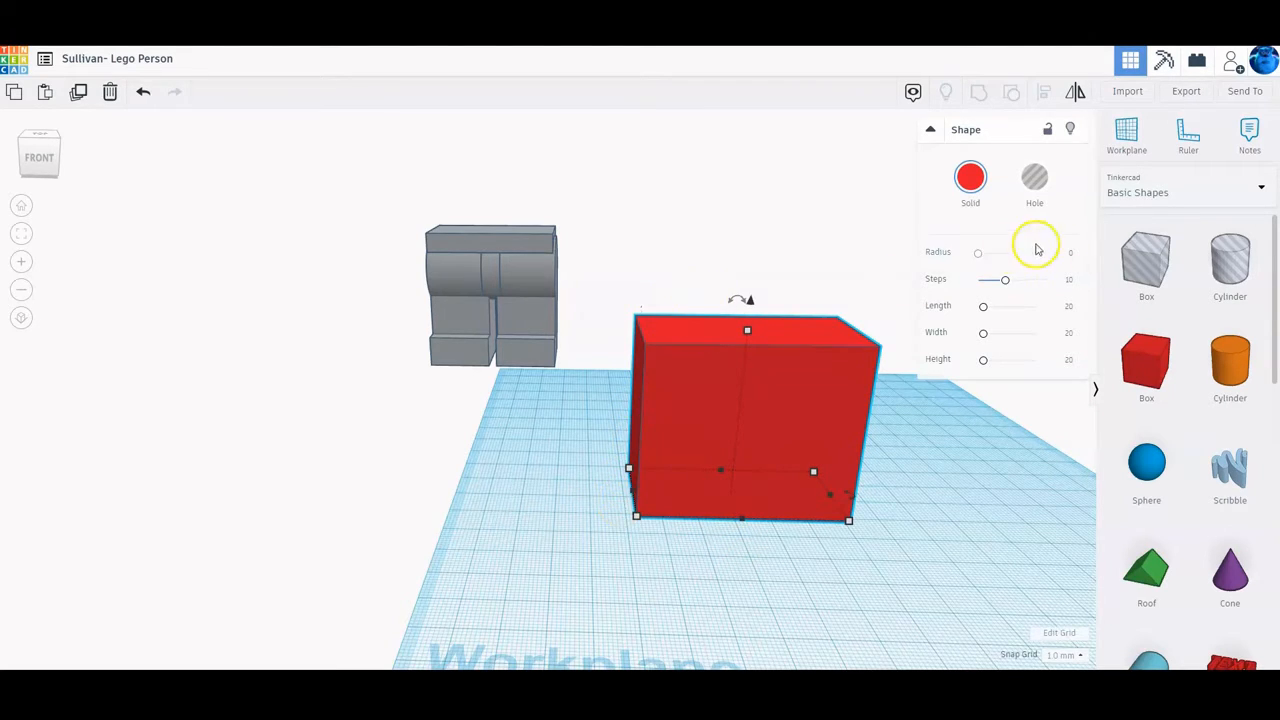
left_click_drag(1125, 295, 502, 527)
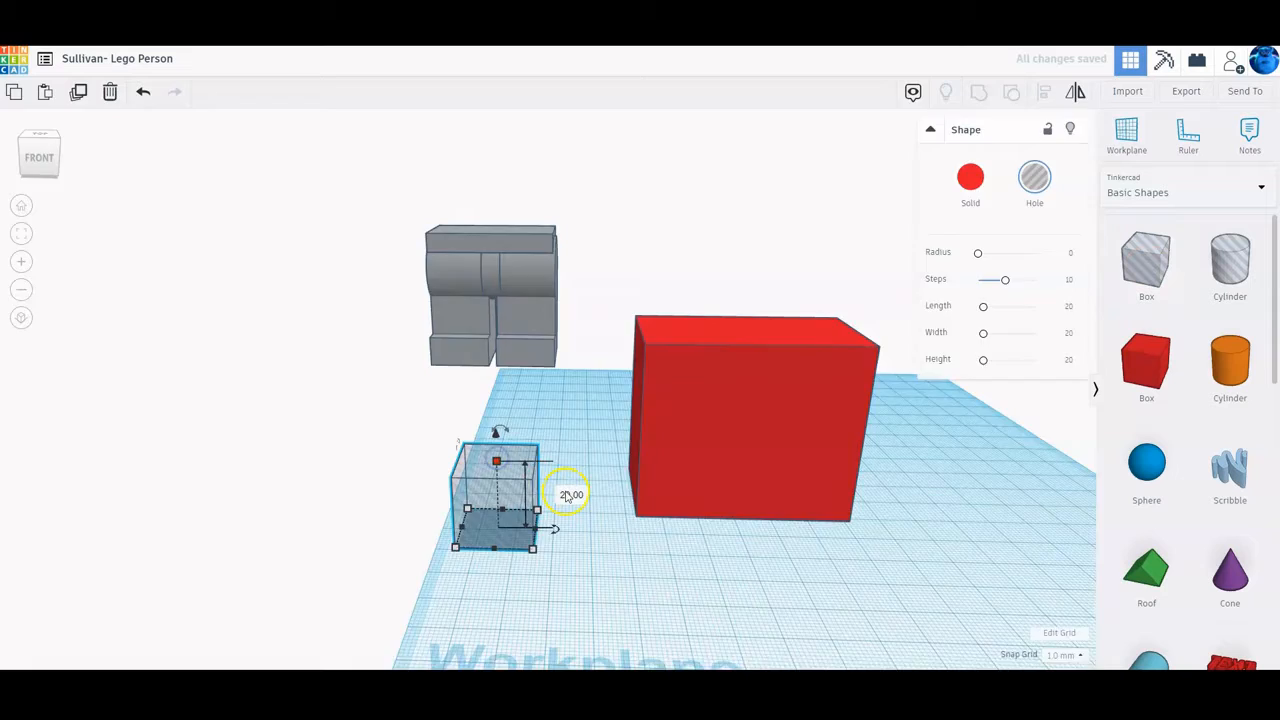
left_click(571, 494)
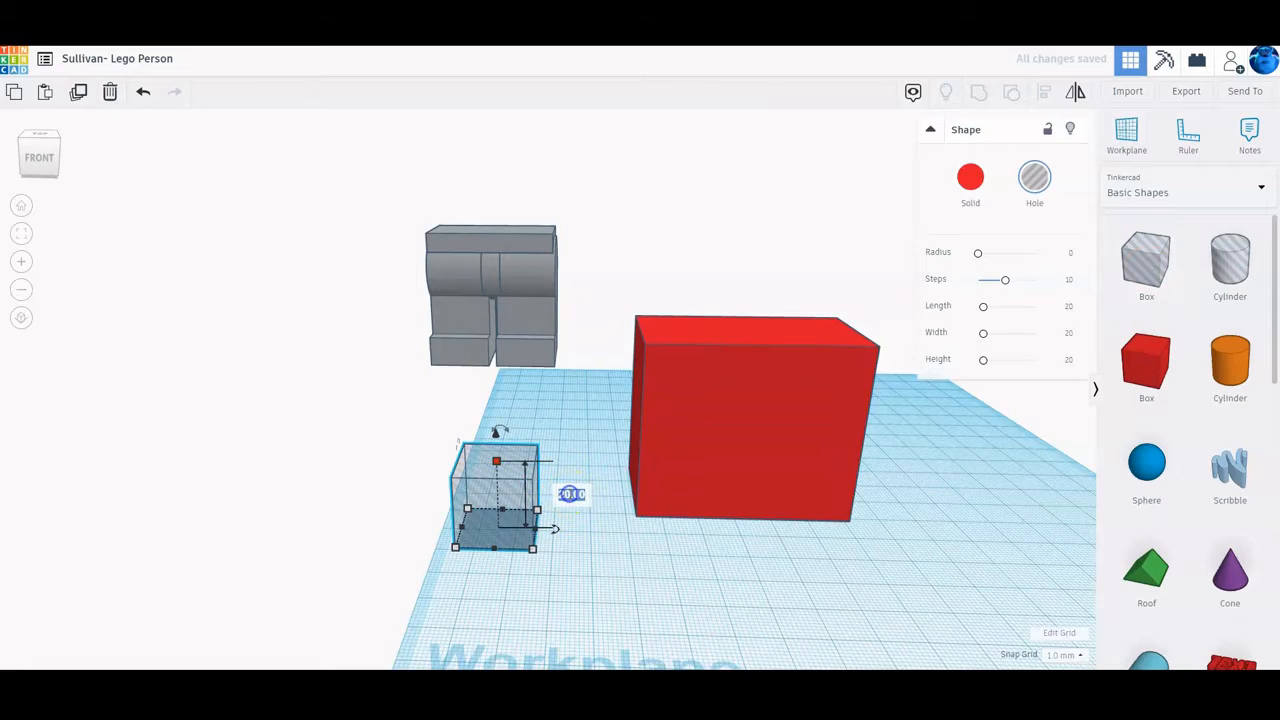
type("60")
key("Return")
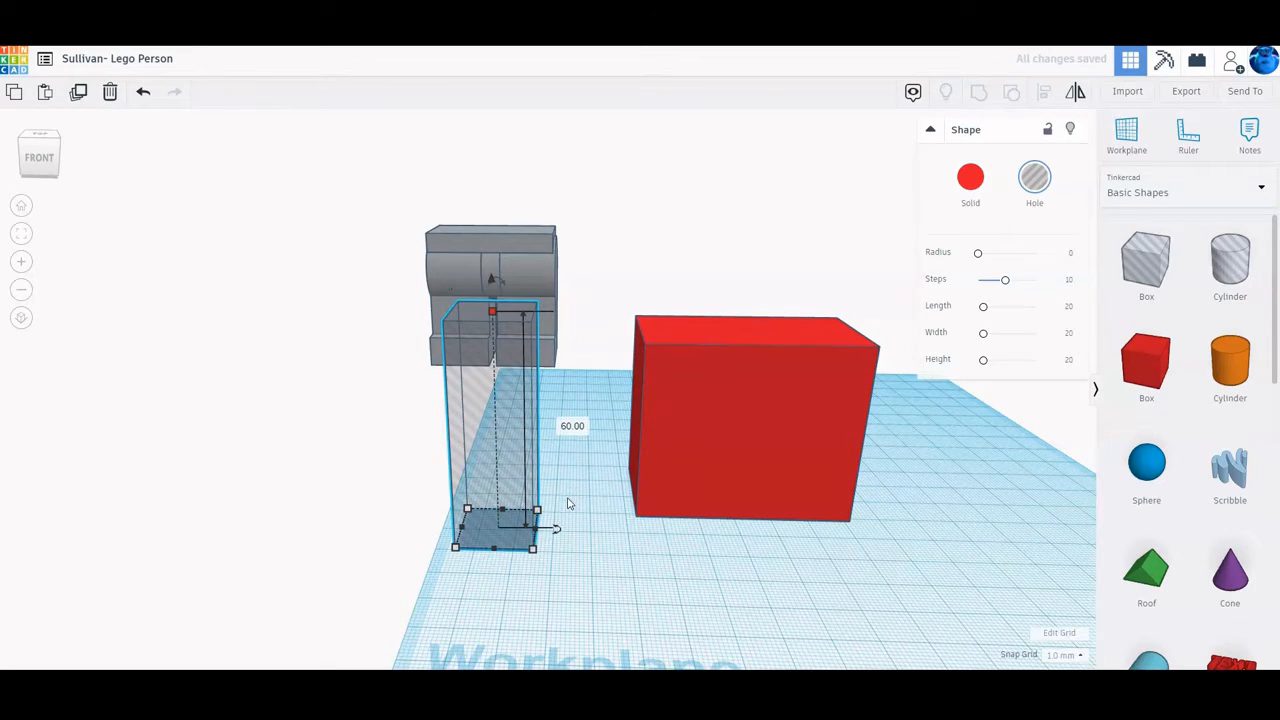
- Set the hole box's front-to-back depth to 40 mm
left_click(539, 512)
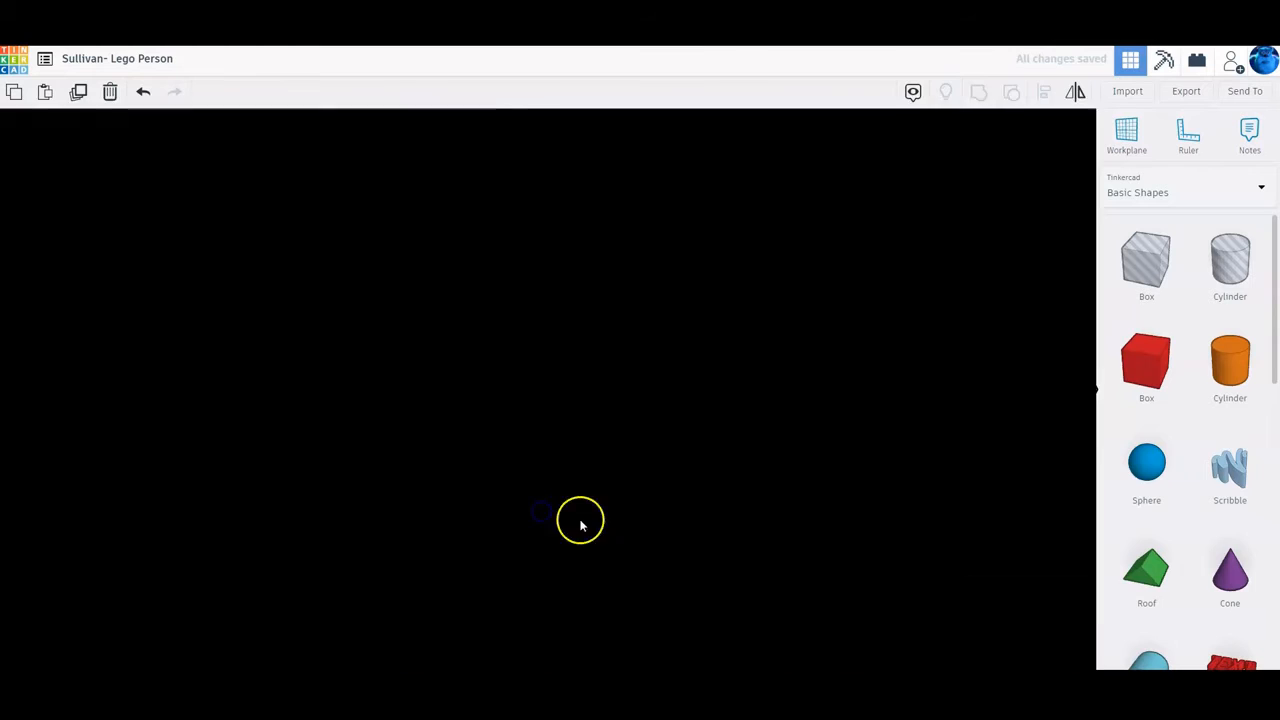
left_click(605, 531)
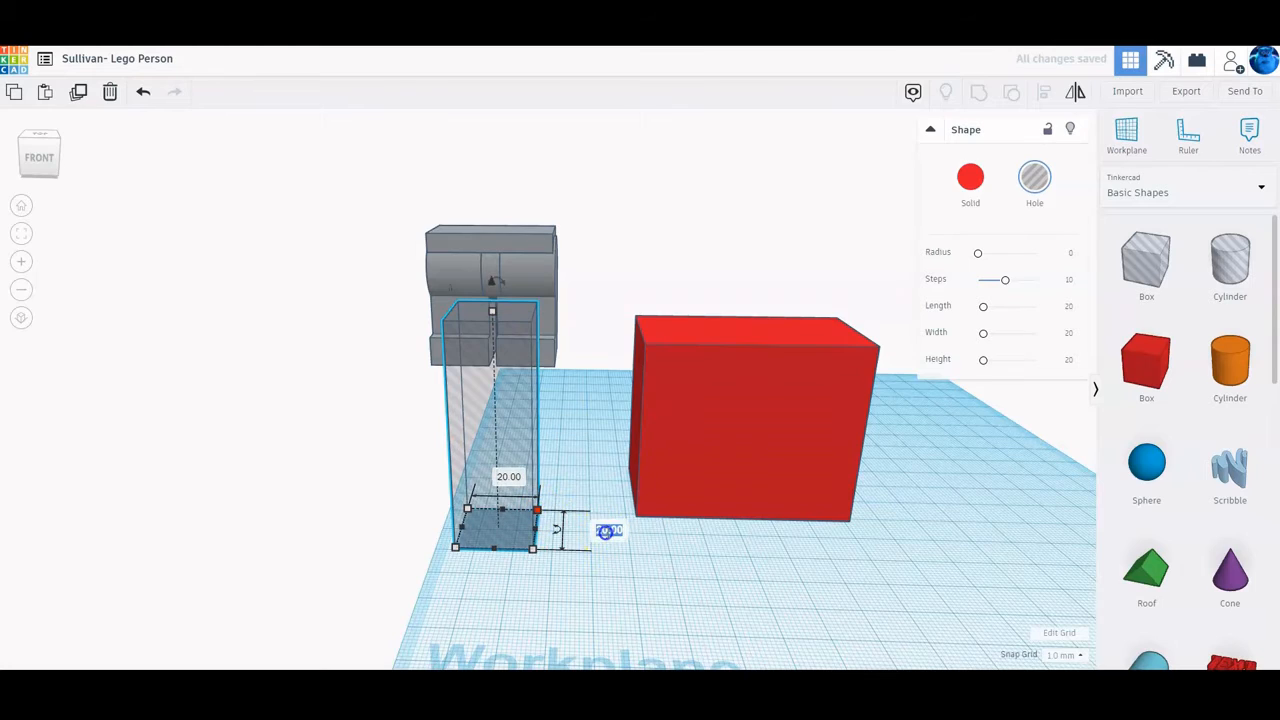
type("40")
key("Return")
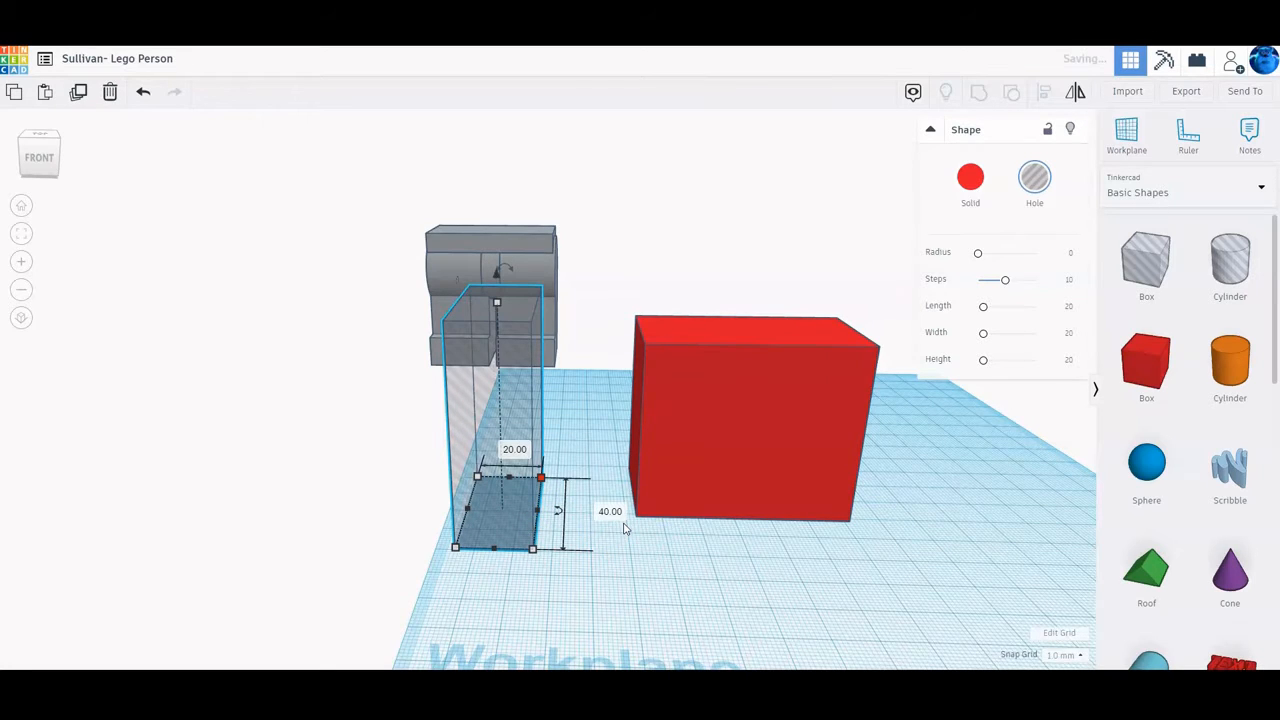
- Move the hole box close to the red box's left side so it extends past both its front and back faces
right_click_drag(564, 504, 852, 494)
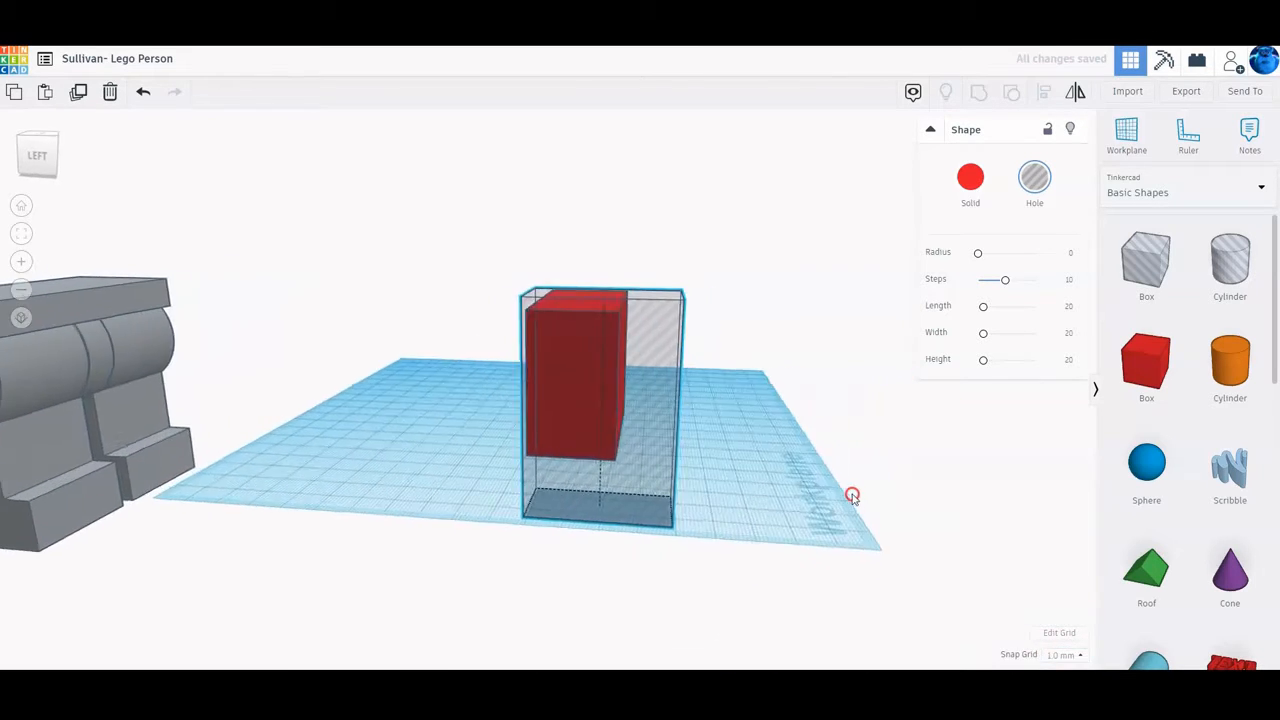
left_click_drag(631, 457, 570, 437)
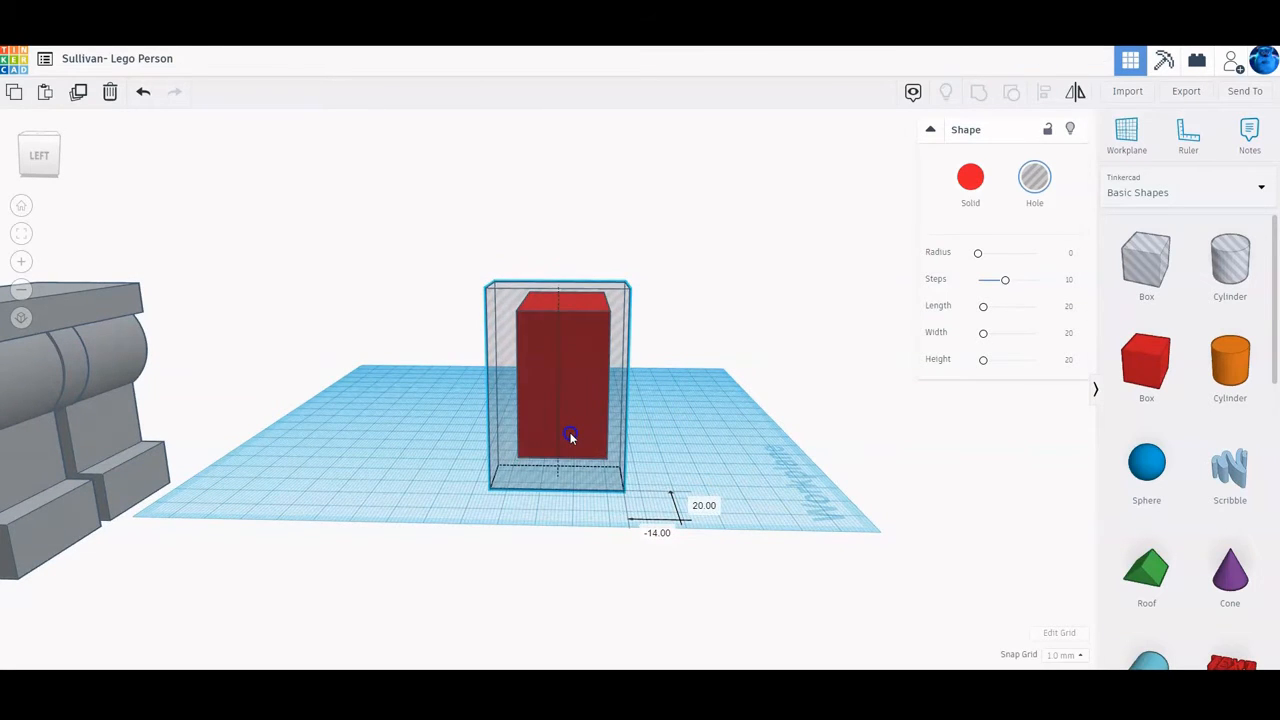
right_click_drag(680, 443, 351, 451)
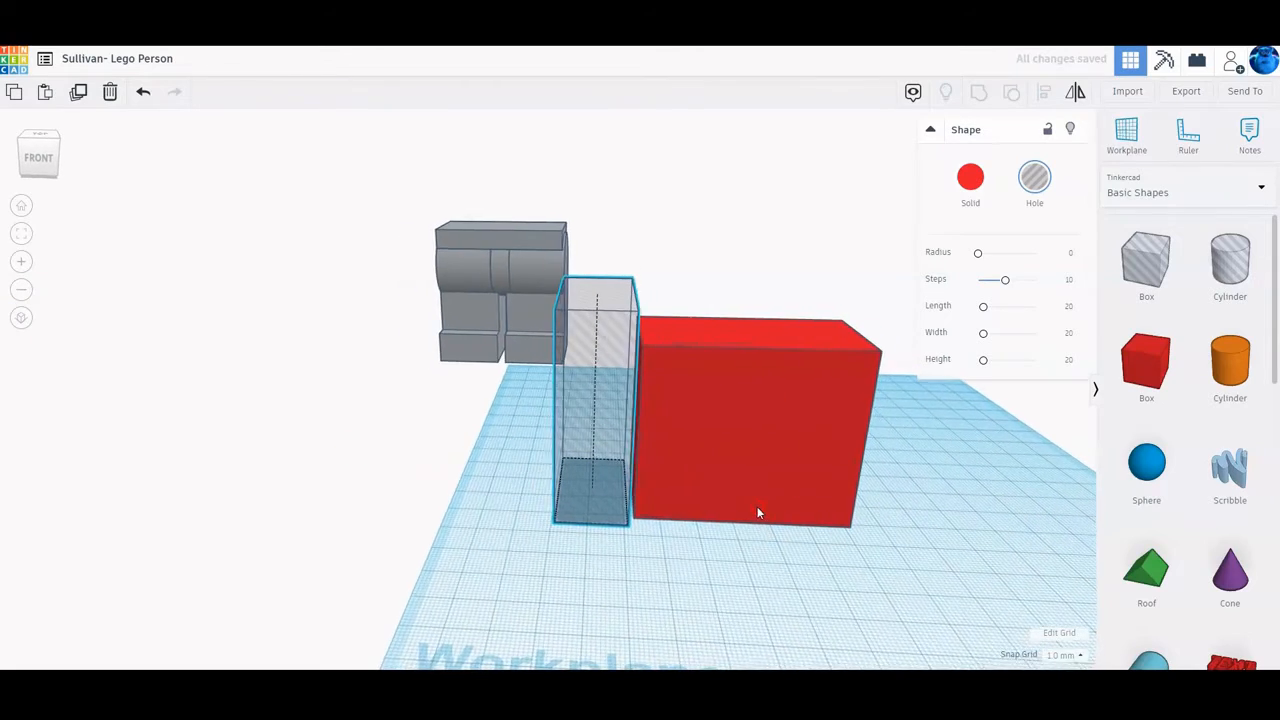
- Tilt the hole box slightly sideways so its top leans toward the red box
scroll(728, 468, "up", 5)
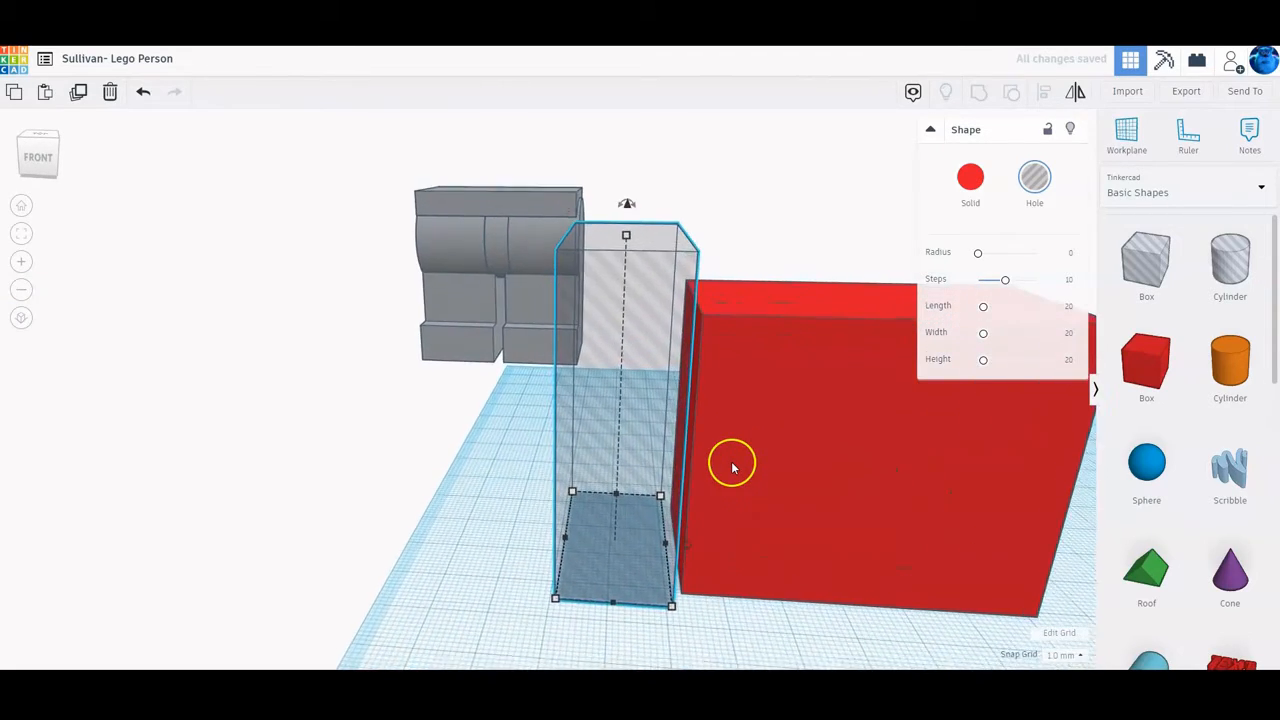
right_click_drag(754, 466, 622, 441)
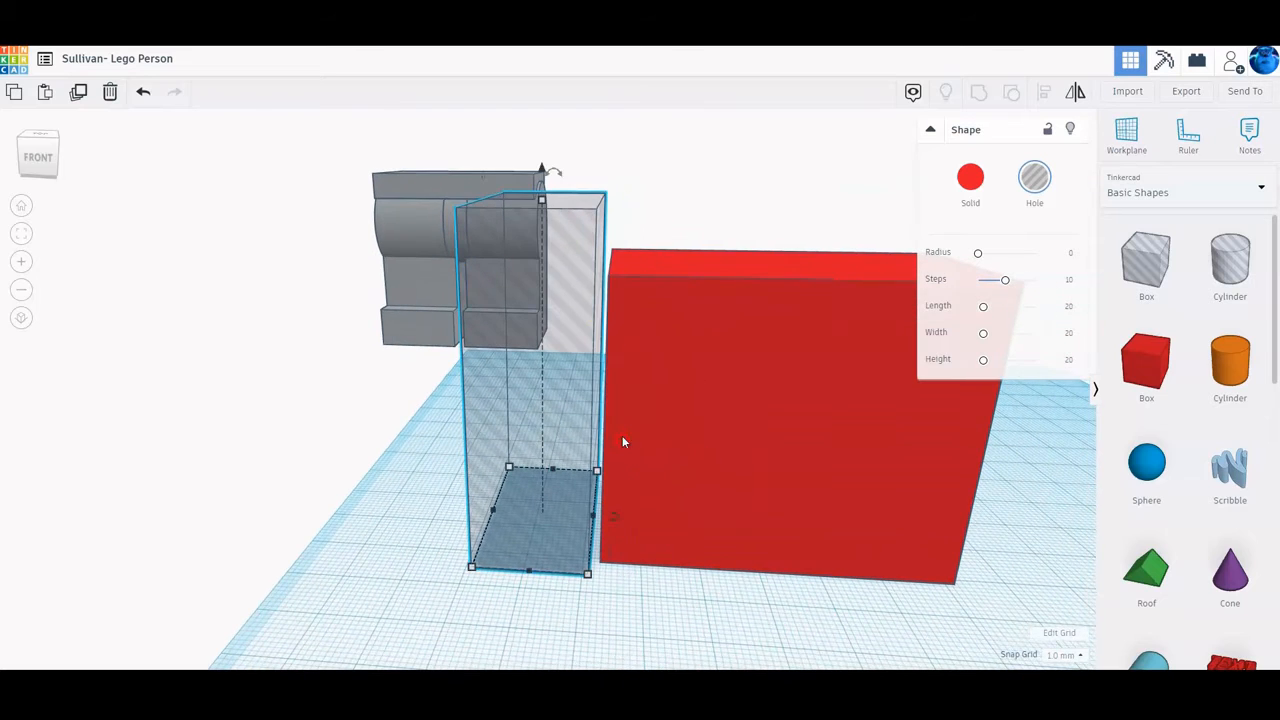
left_click_drag(559, 176, 572, 212)
scroll(575, 190, "down", 2)
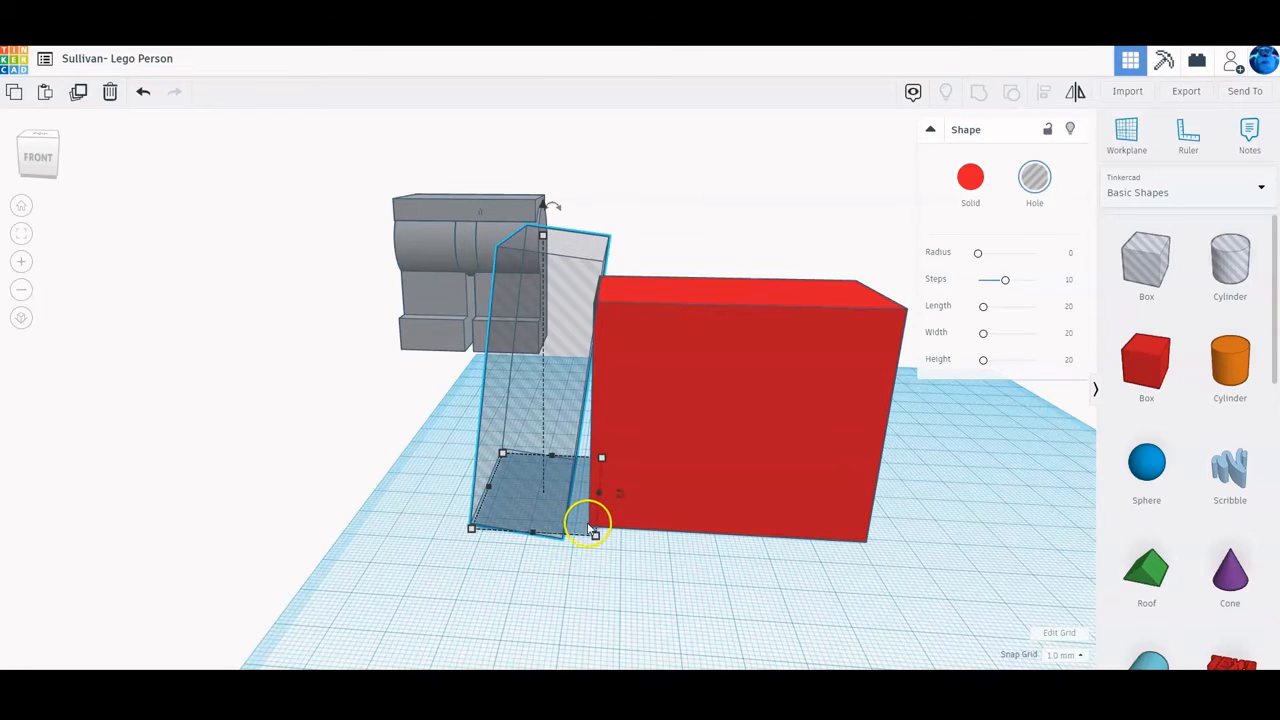
- Nudge the tilted hole box toward the red box until its lower corner meets the box's bottom left edge
scroll(596, 525, "up", 3)
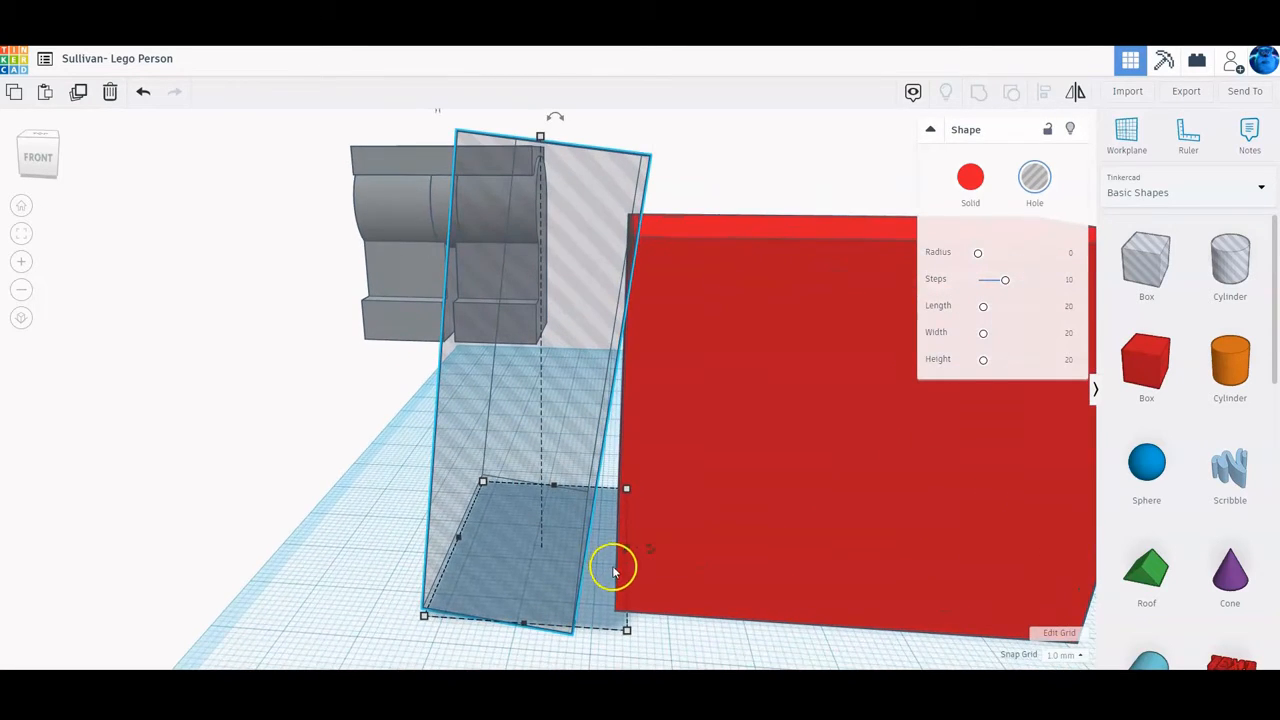
middle_click_drag(651, 598, 592, 436)
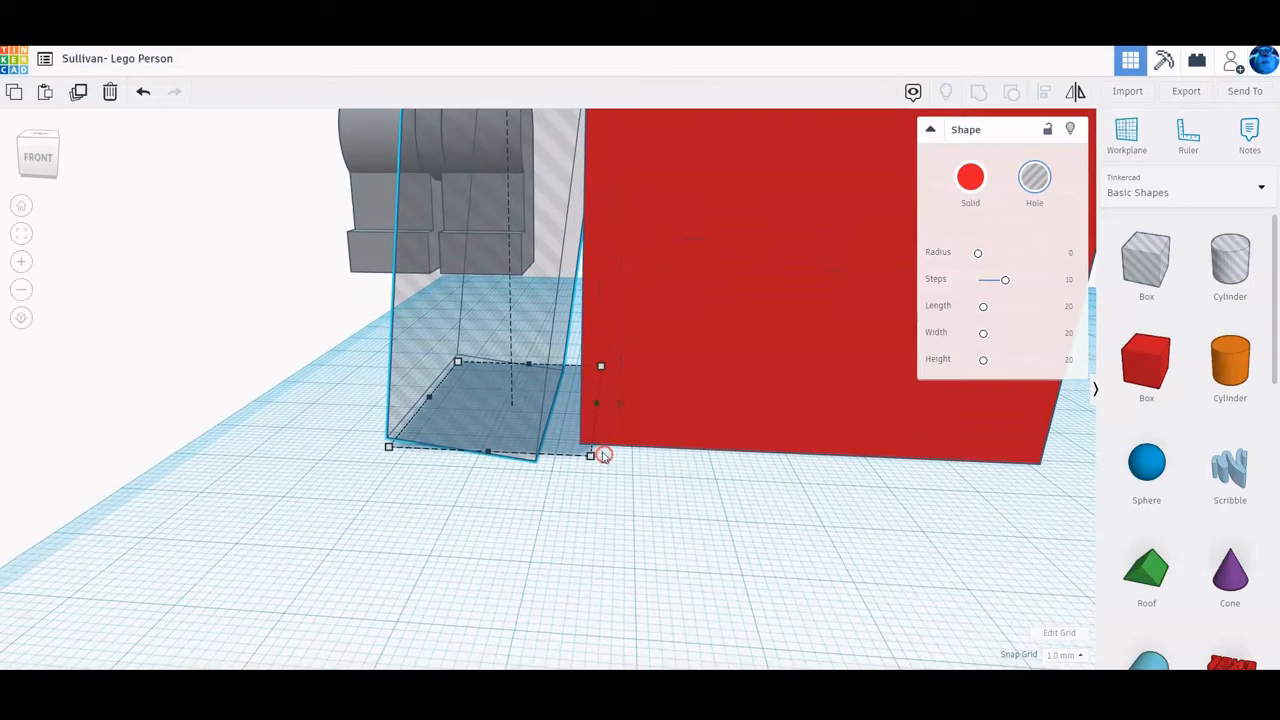
scroll(592, 436, "up", 4)
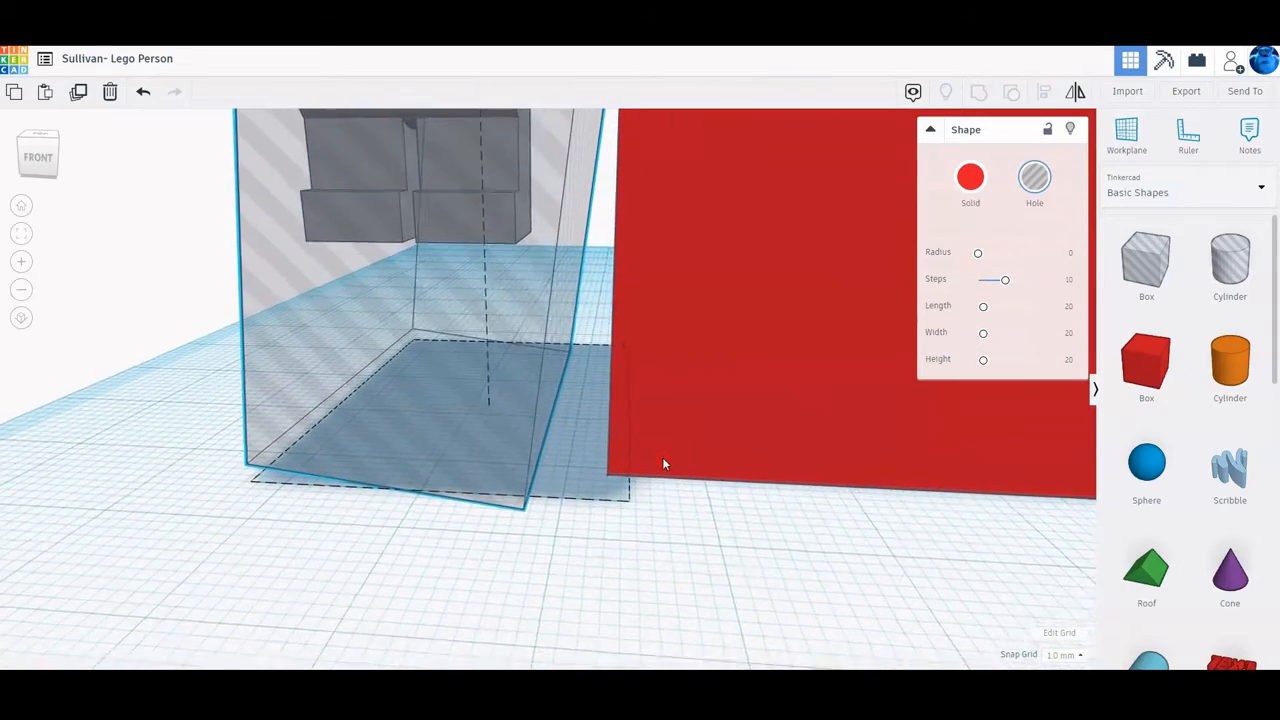
mouse_move(655, 452)
right_mouse_down()
mouse_move(673, 438)
mouse_move(660, 428)
right_mouse_up()
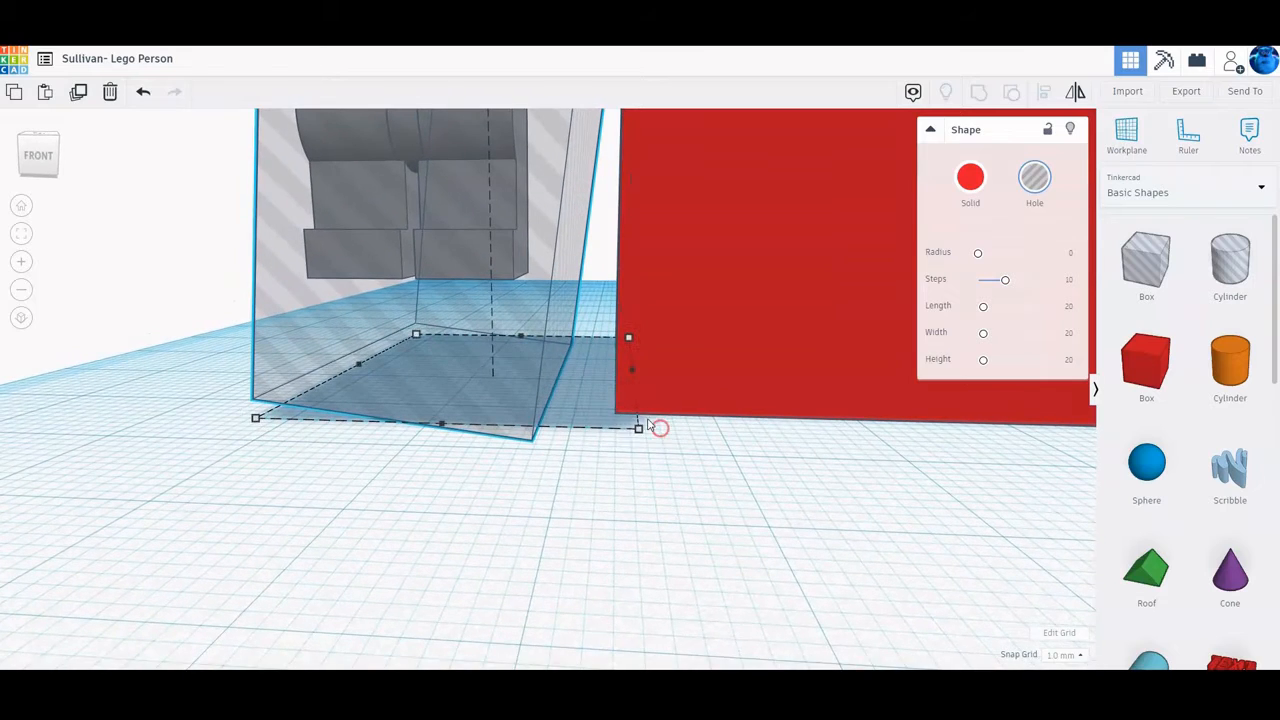
left_click(617, 410)
key("Right")
key("Right")
key("Right")
key("Right")
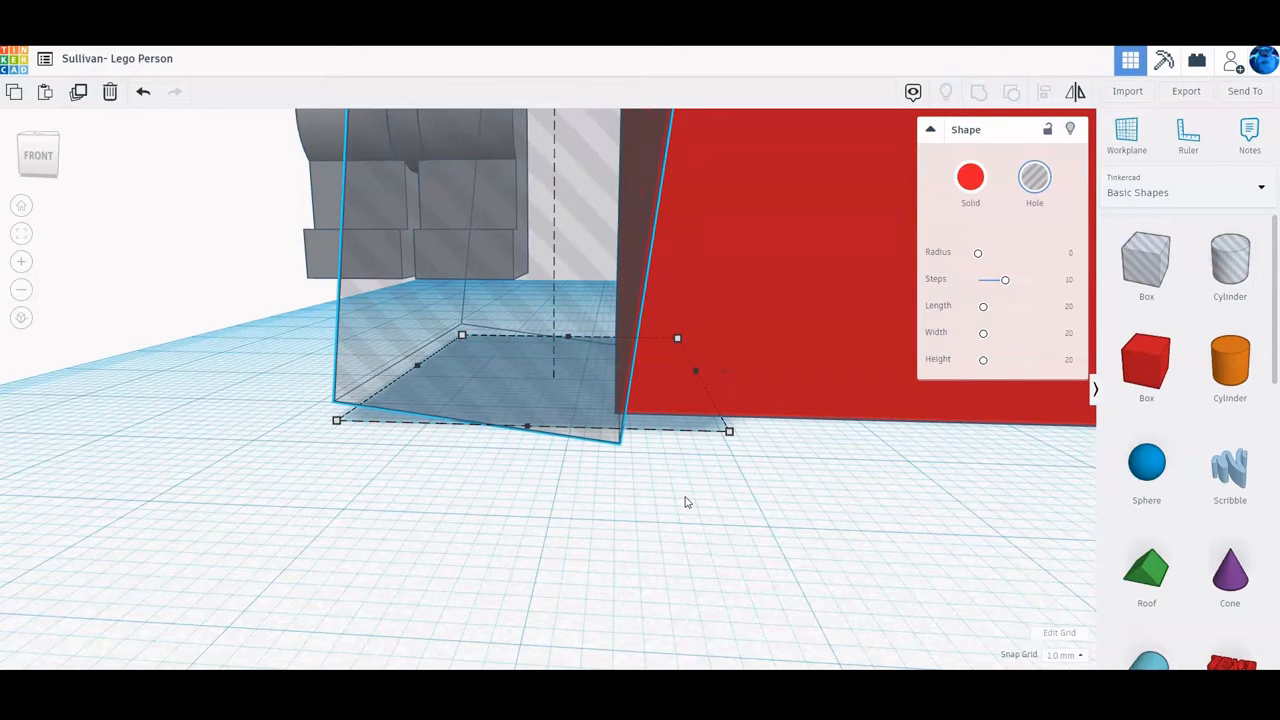
- Set the snap grid to 0.1 mm and finely adjust the tilted hole box against the red box's bottom left edge
left_click(1072, 655)
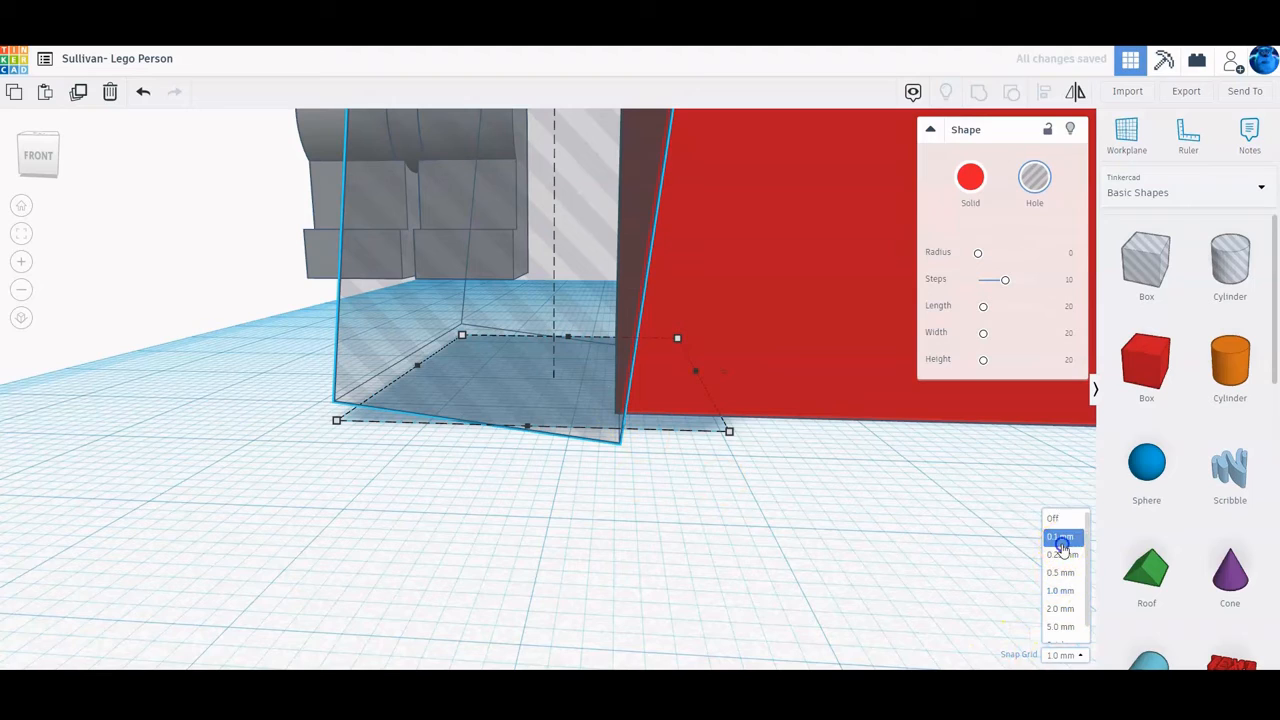
left_click(1062, 544)
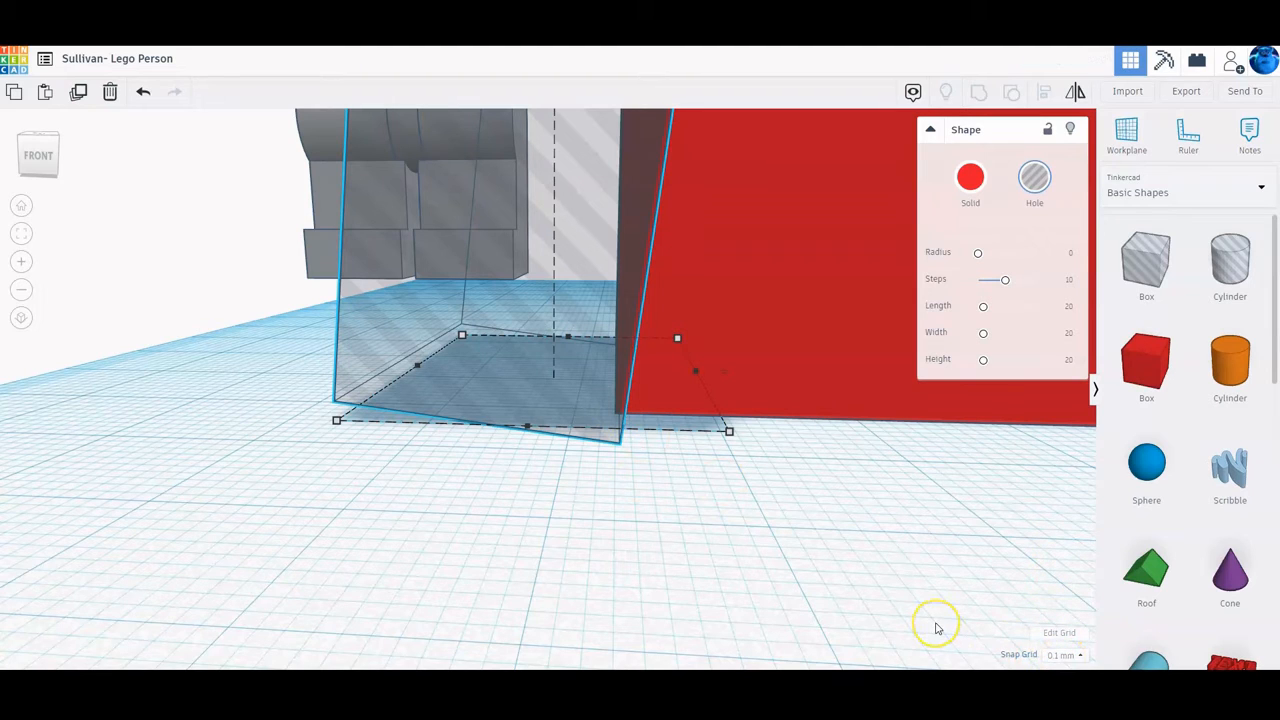
key("Left")
key("Left")
key("Left")
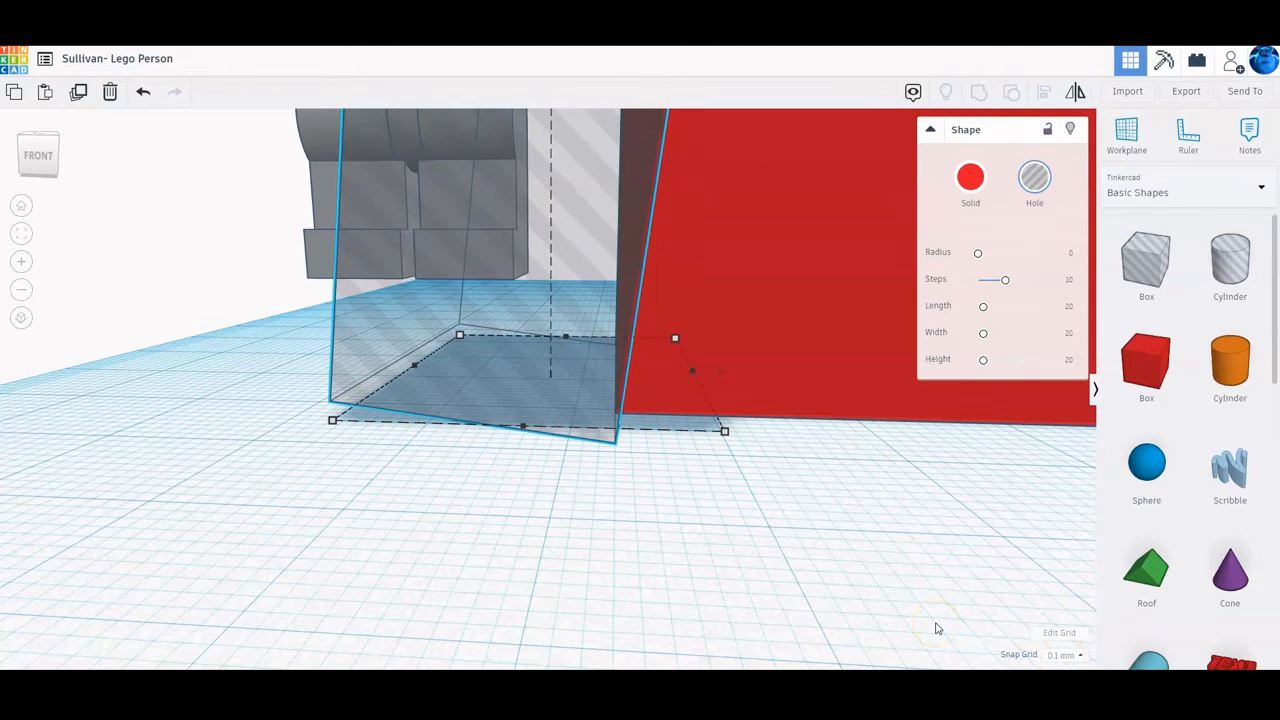
key("Right")
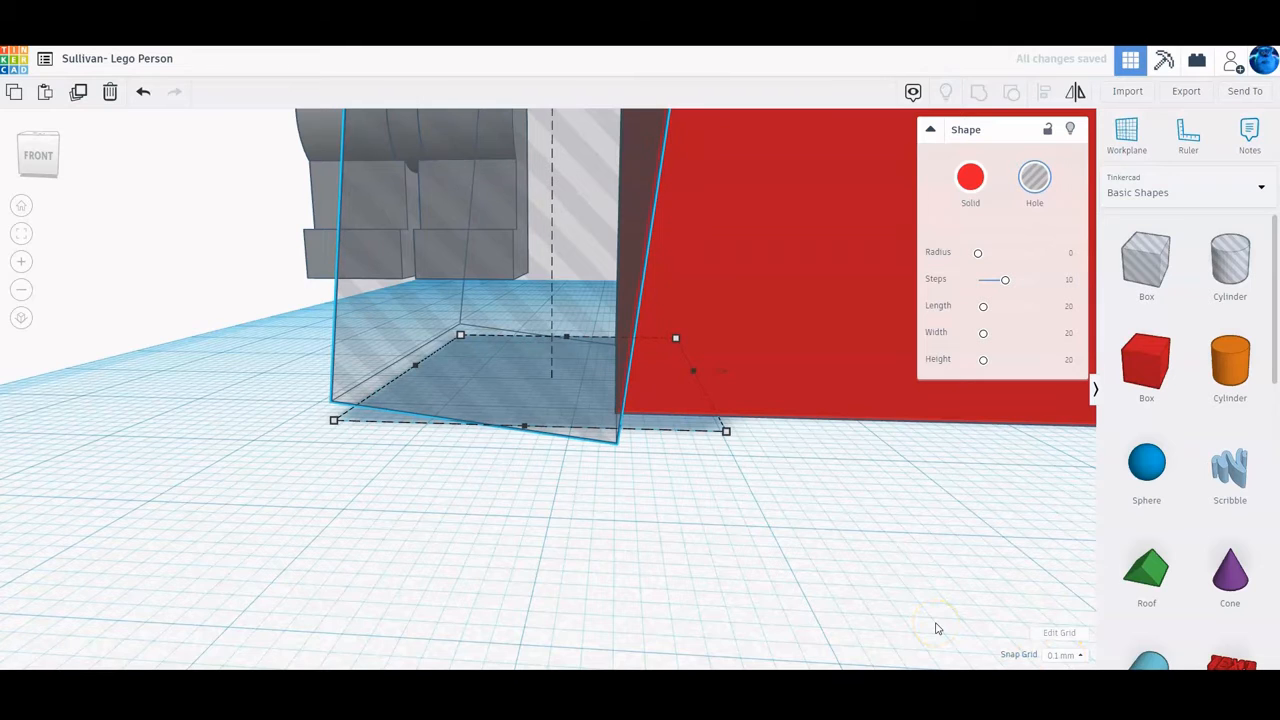
scroll(770, 500, "up", 8)
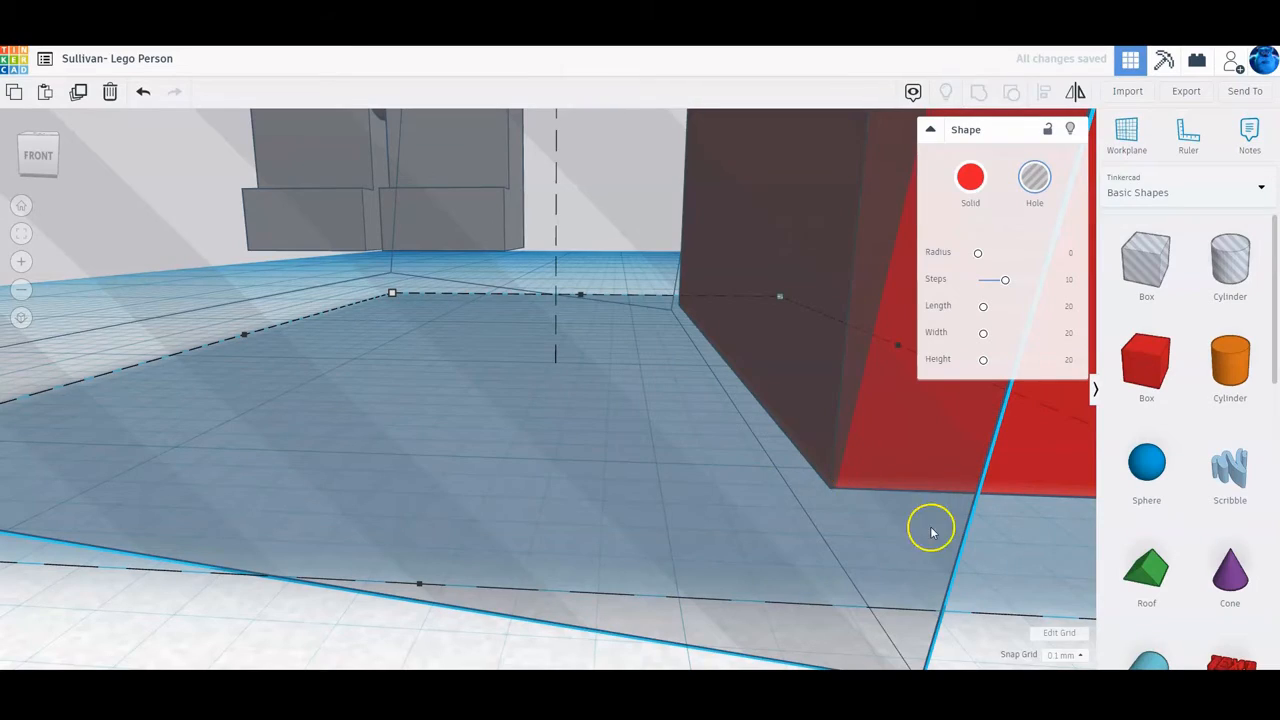
scroll(921, 490, "down", 1)
scroll(921, 490, "down", 8)
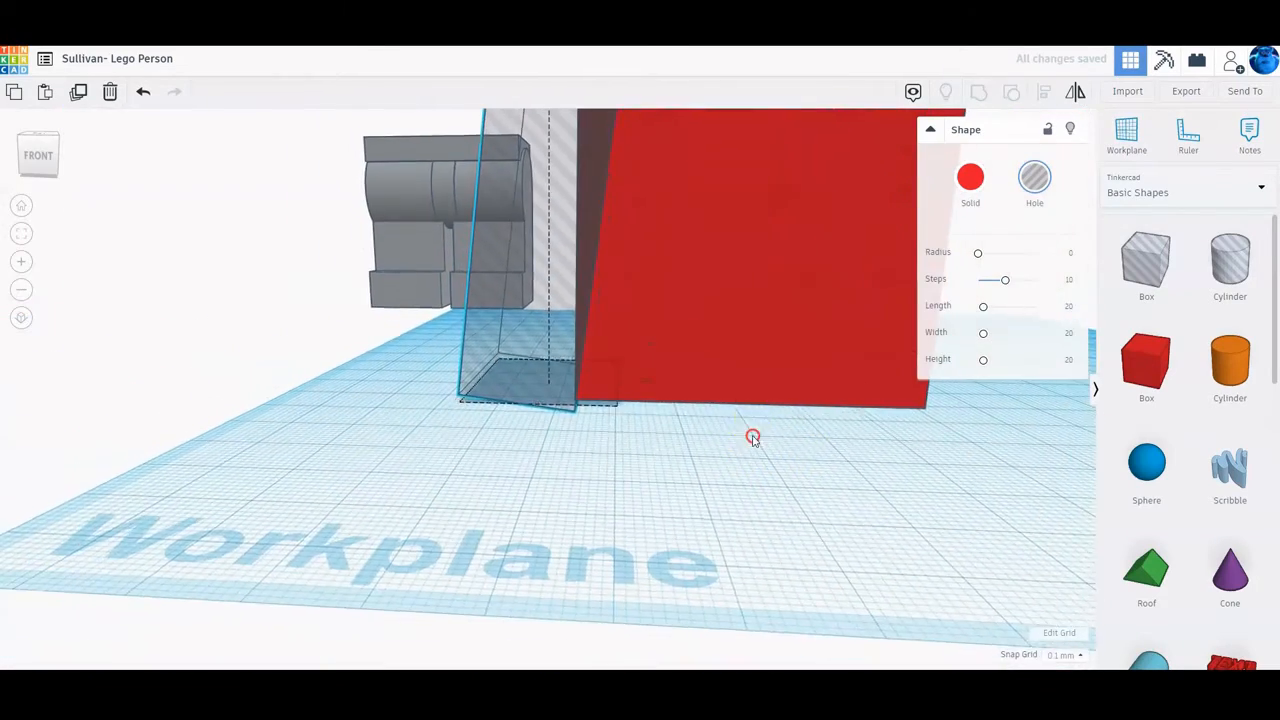
- Duplicate the tilted hole box and mirror the copy left to right so it leans the opposite way
scroll(749, 456, "down", 6)
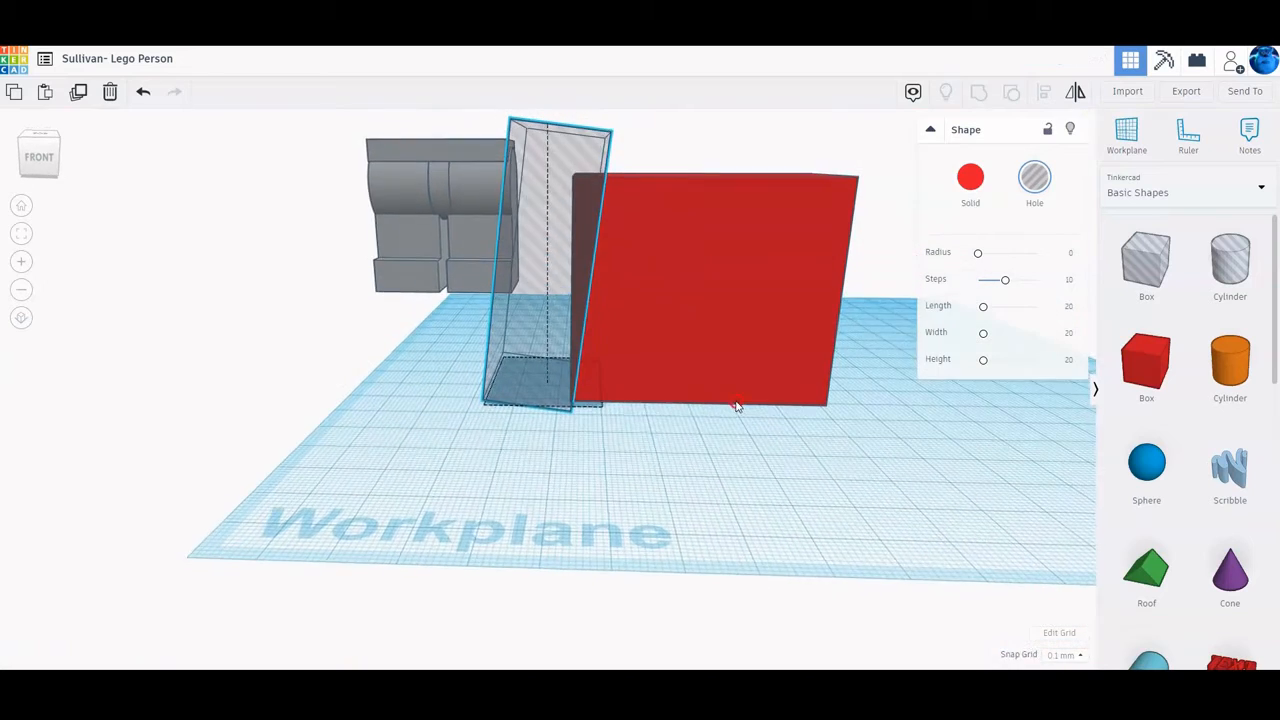
right_click_drag(737, 405, 733, 427)
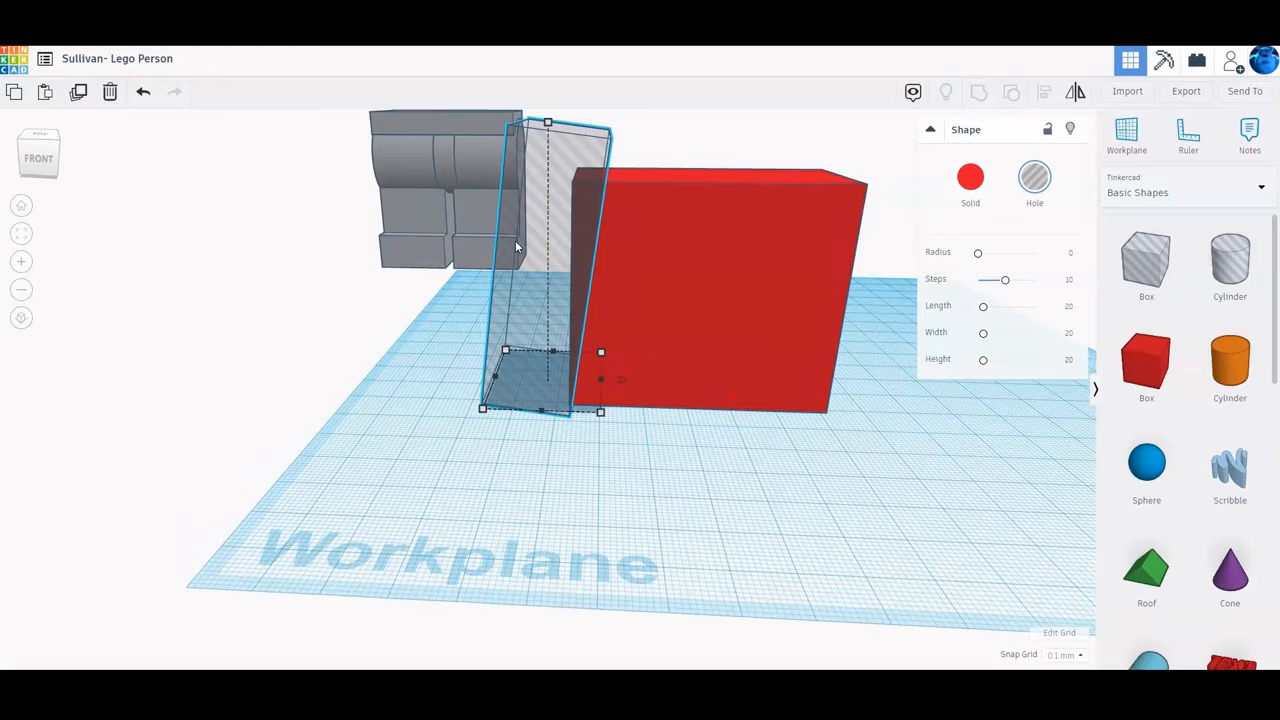
left_click(1076, 92)
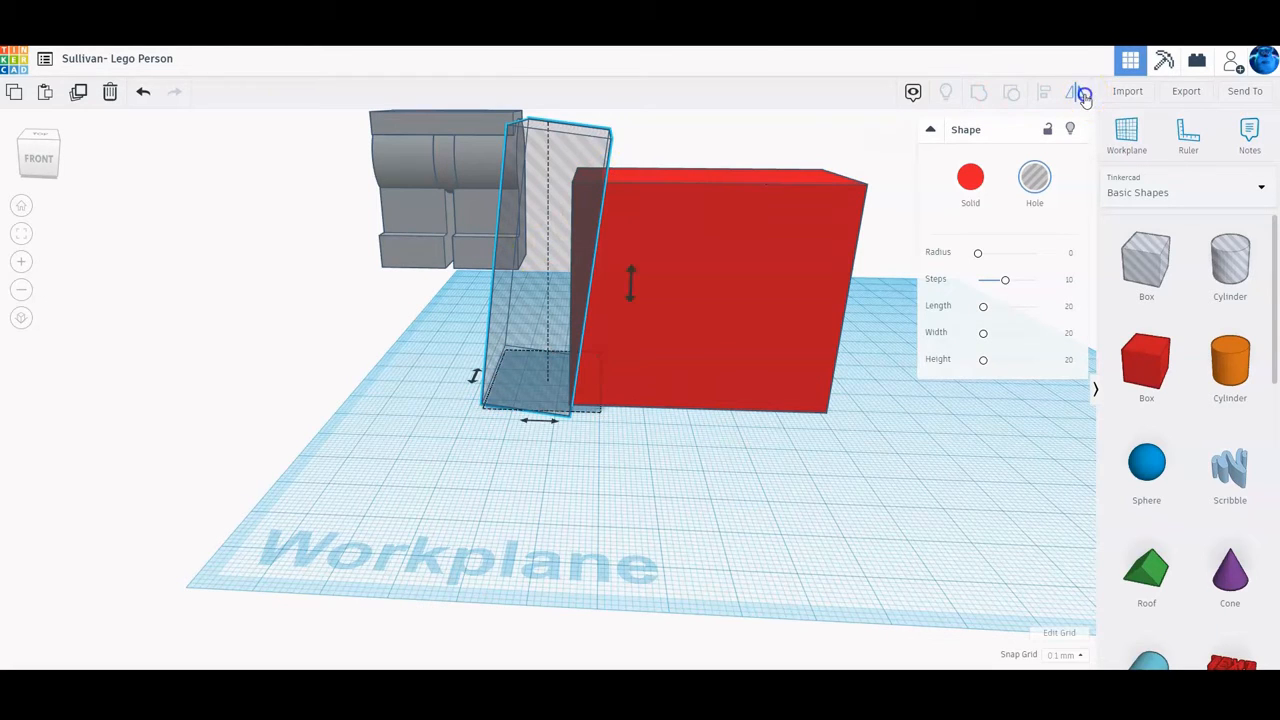
left_click(711, 341)
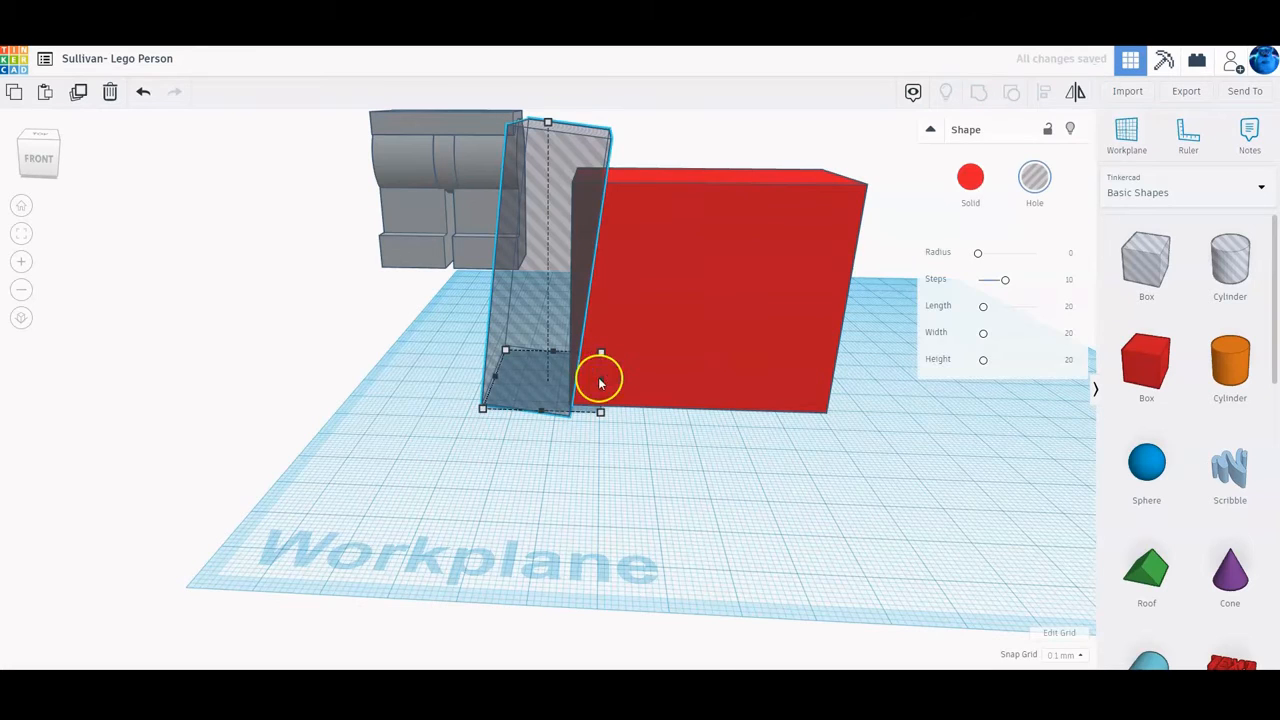
left_click(1076, 92)
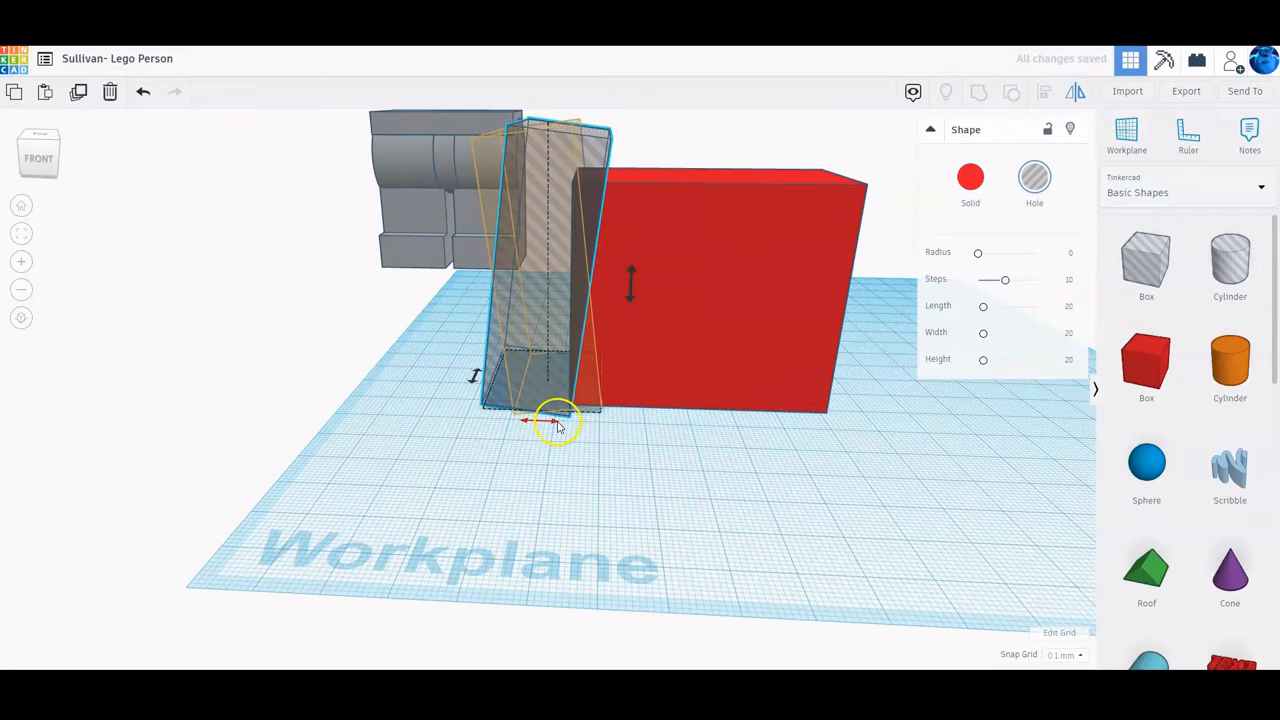
left_click(555, 422)
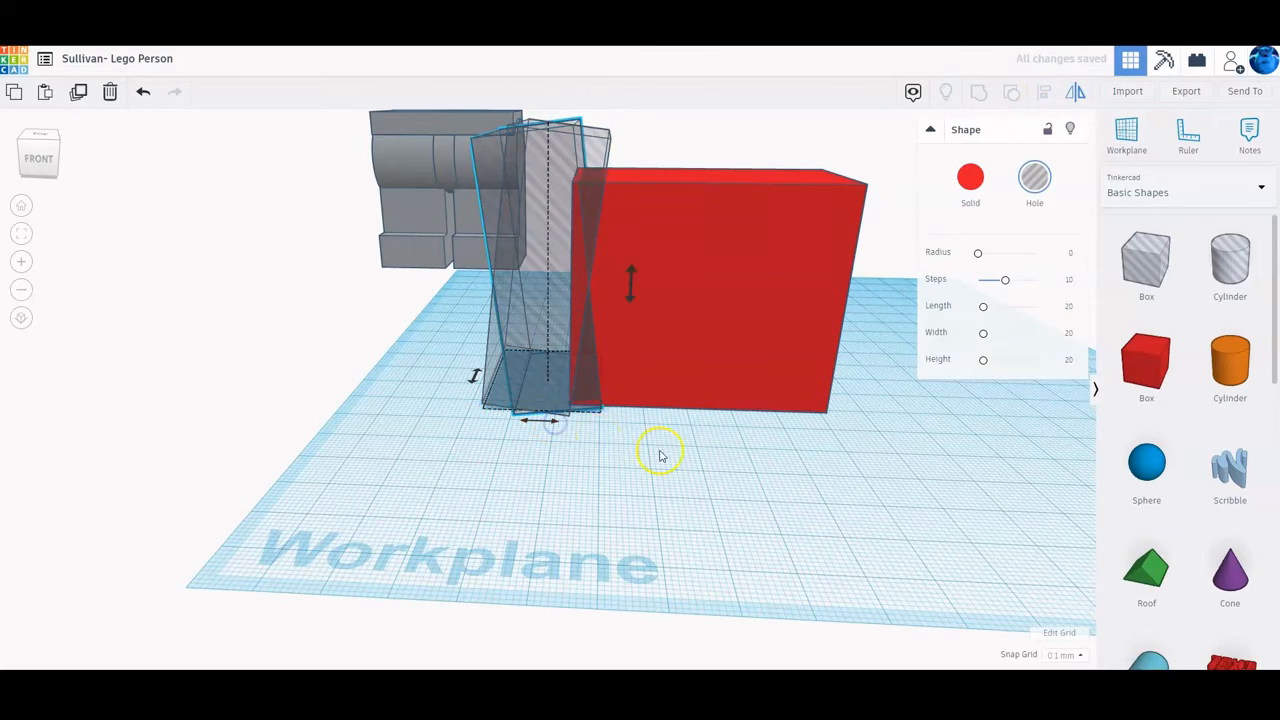
- Set the snap grid to 1.0 mm and move the mirrored hole box across to the red box's right side
left_click(1073, 655)
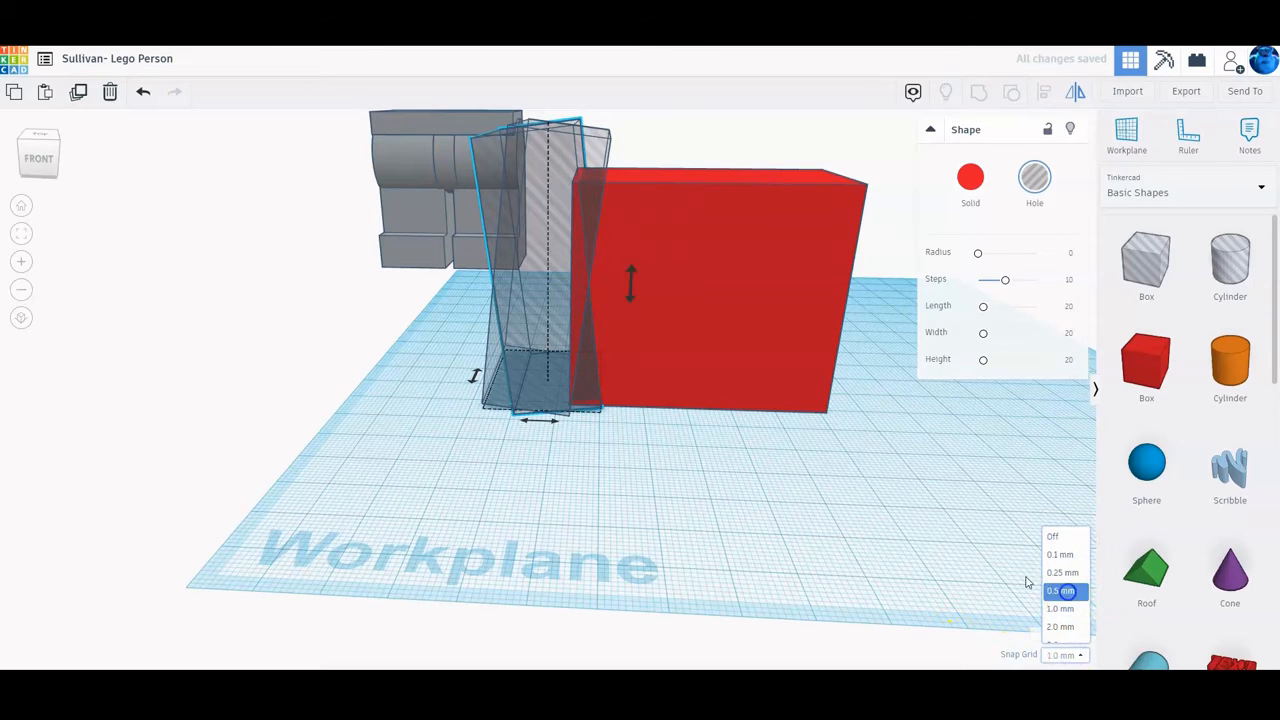
left_click(1066, 591)
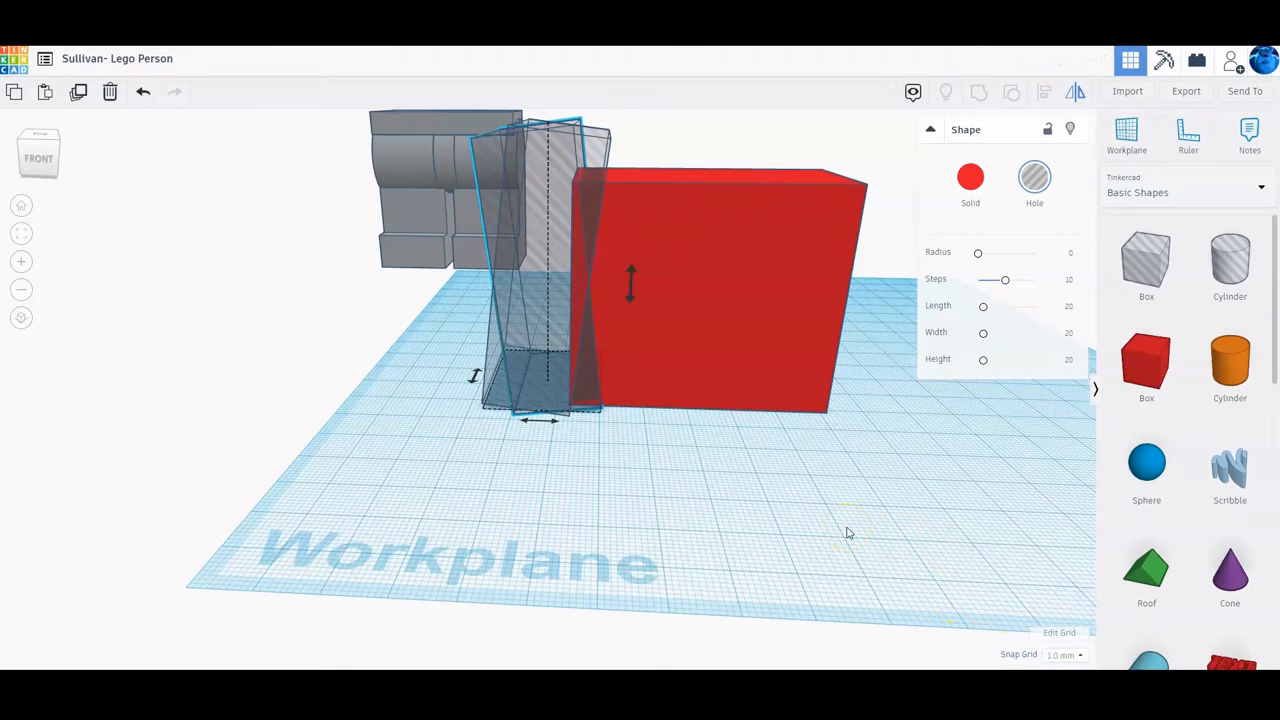
key("Right")
key("Right")
key("Right")
key("Right")
key("Right")
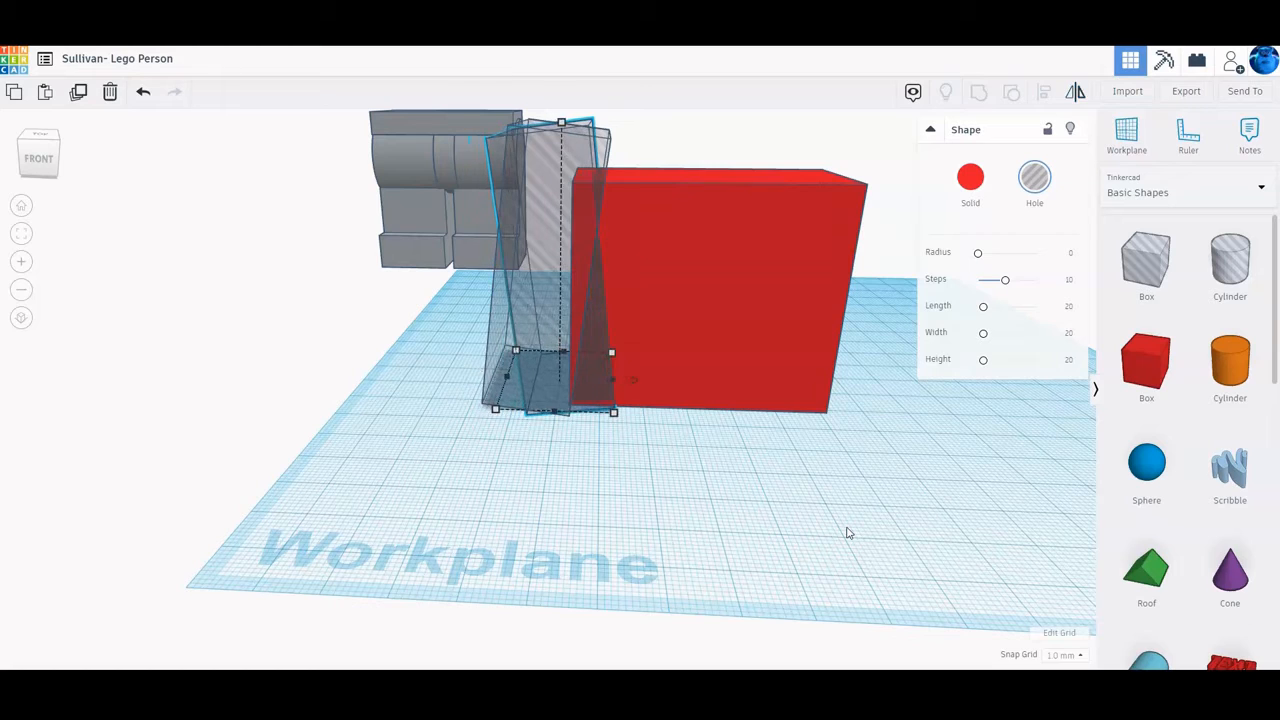
key("Right")
key("Right")
key("Right")
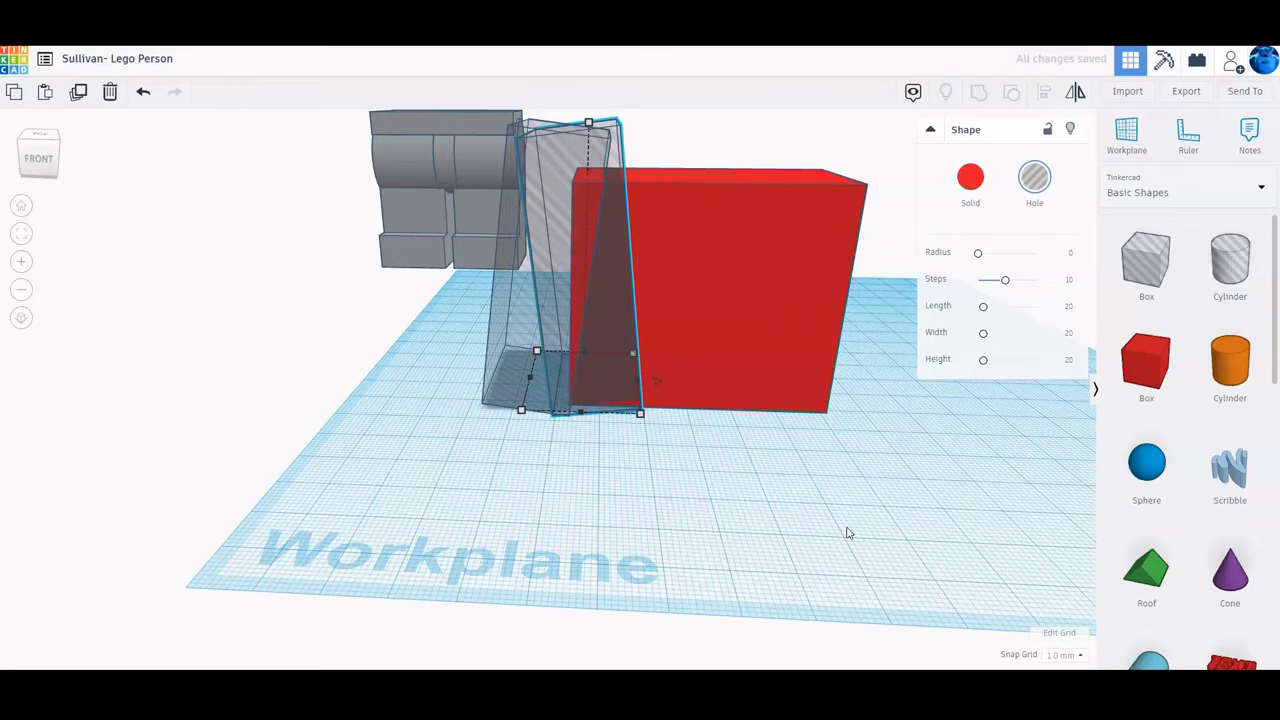
key("shift+Right")
key("shift+Right")
key("shift+Right")
key("shift+Right")
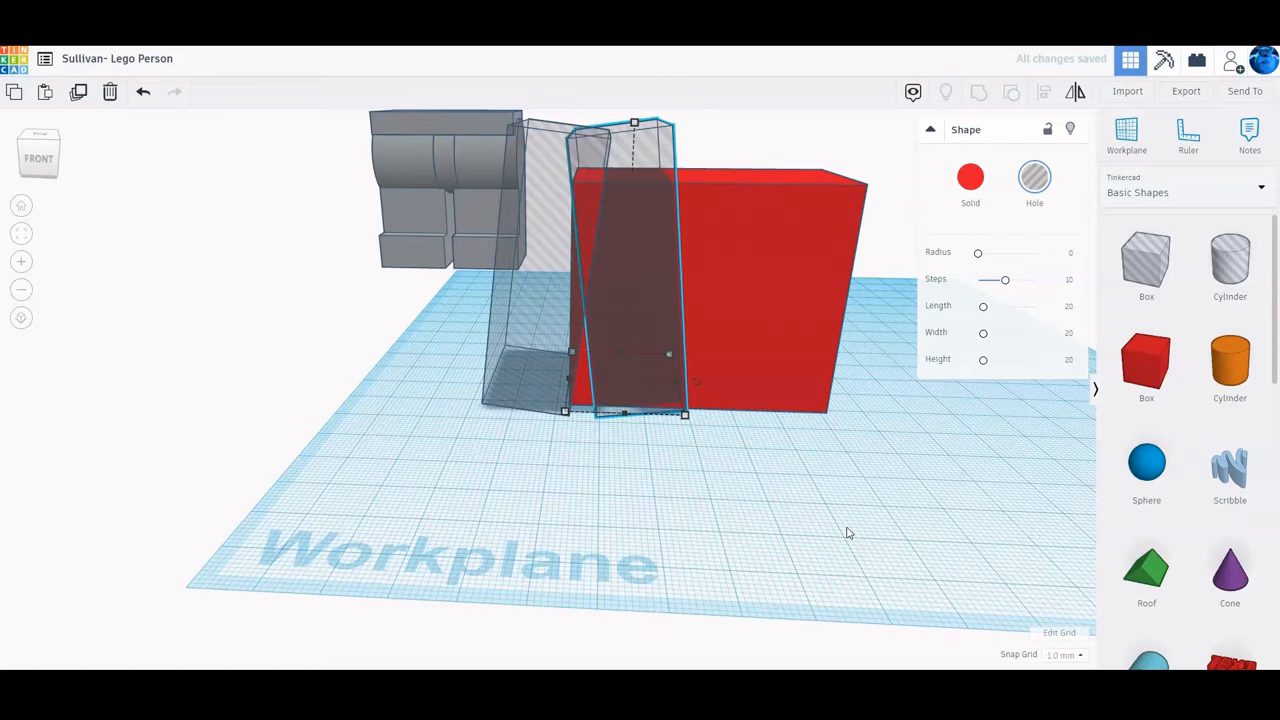
key("shift+Right")
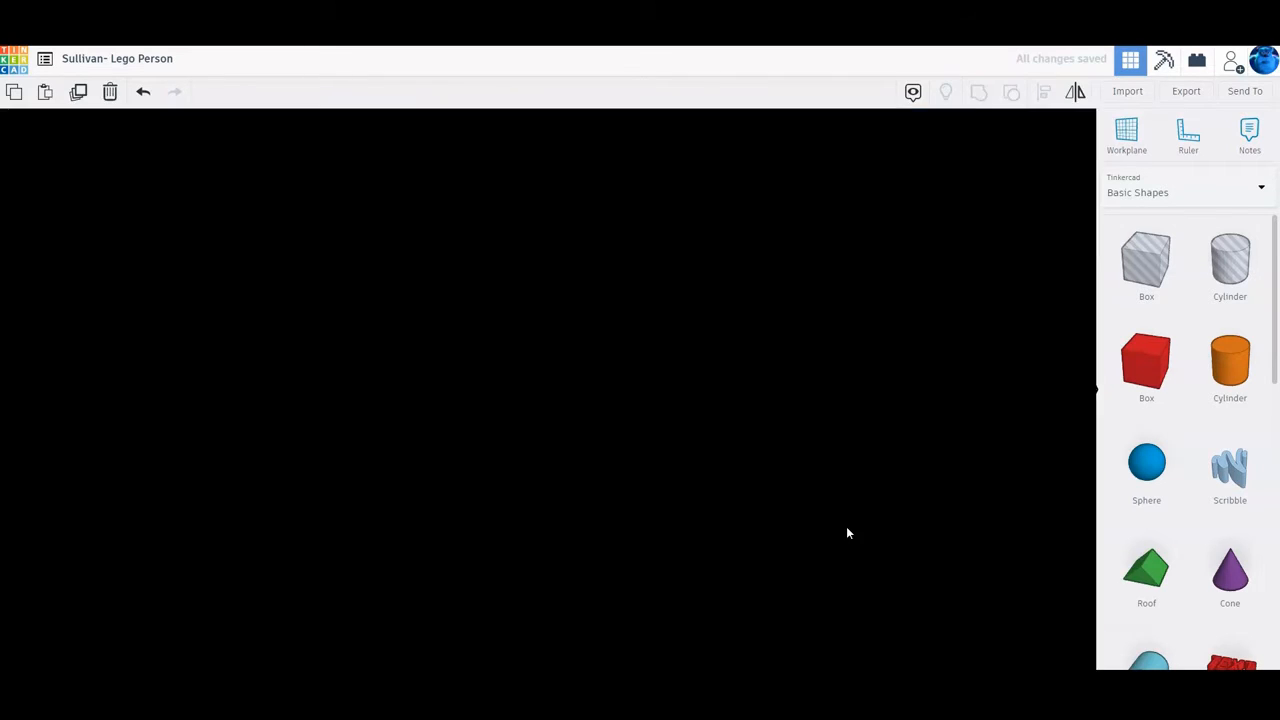
key("Right")
key("Right")
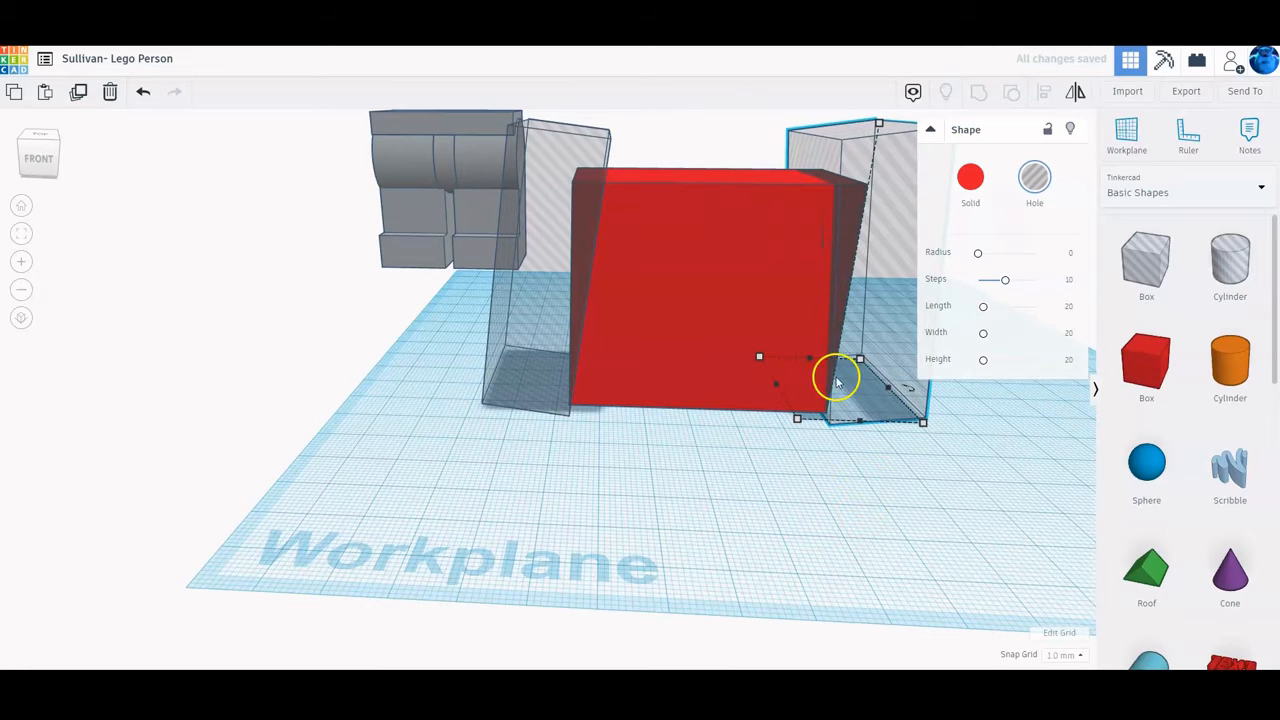
- Set the snap grid to 0.1 mm and nudge the mirrored hole box against the red box's bottom right edge
scroll(829, 398, "up", 2)
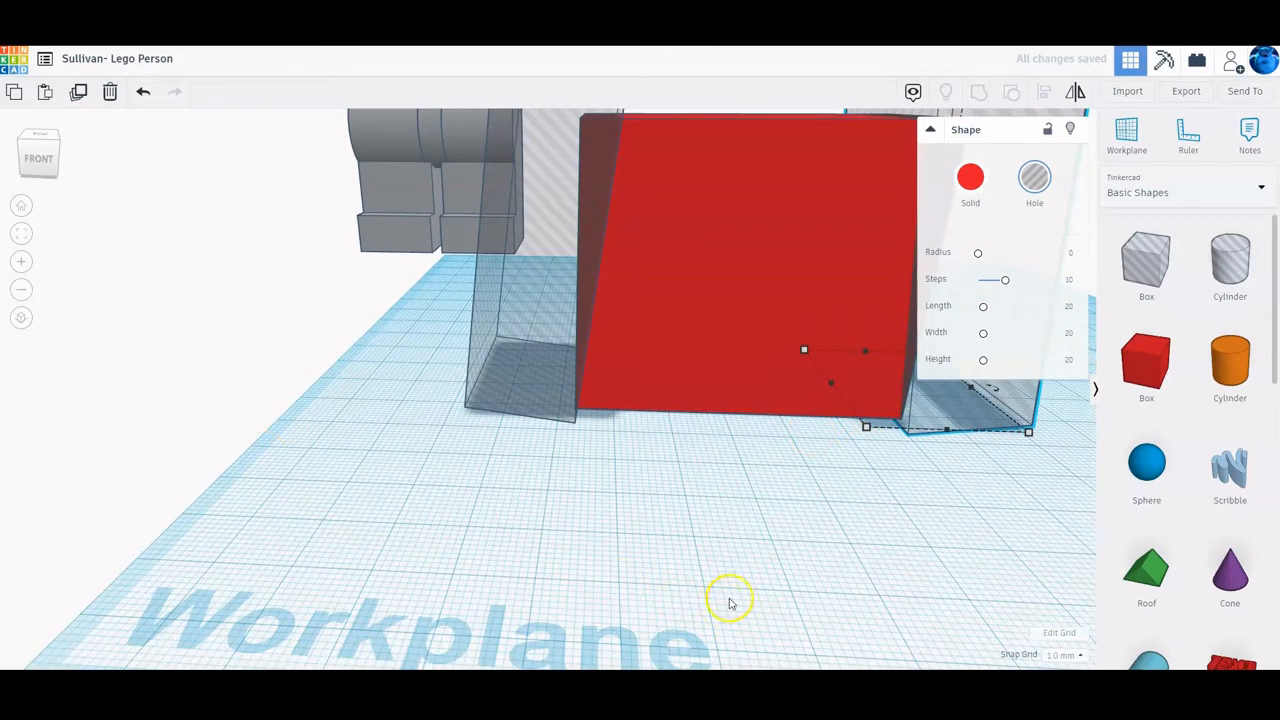
middle_click_drag(731, 603, 305, 573)
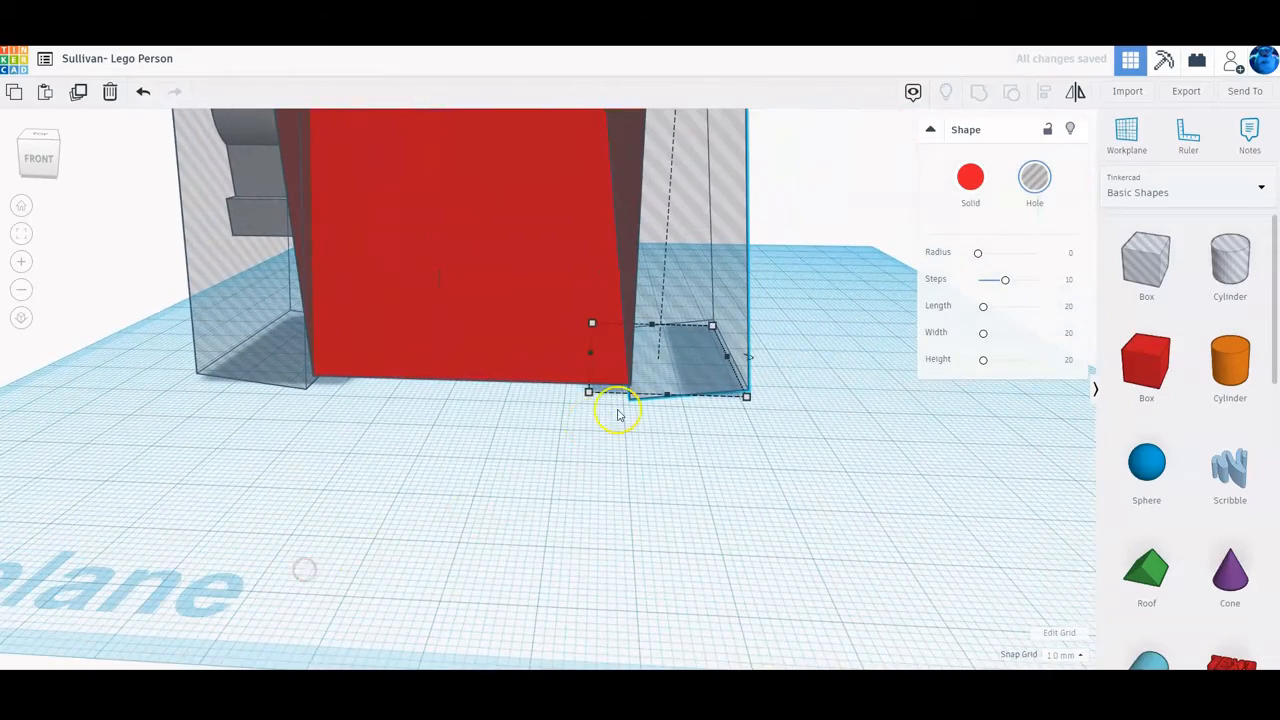
scroll(703, 417, "up", 5)
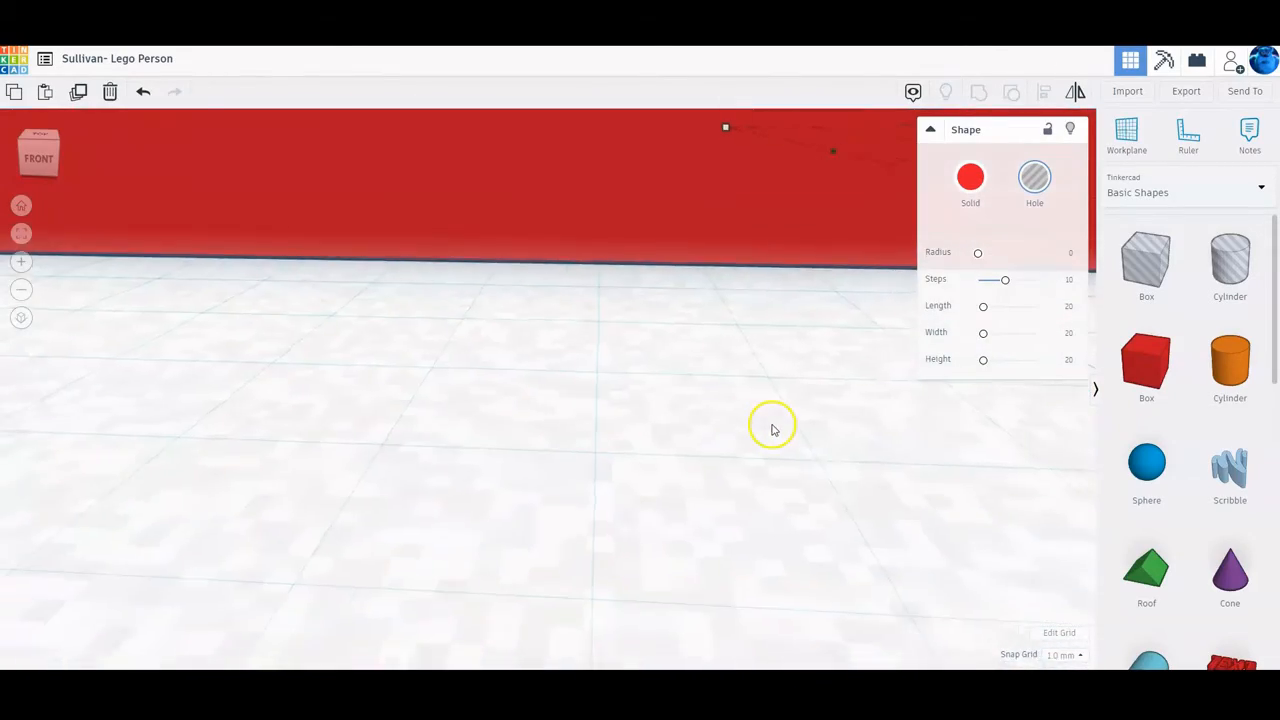
scroll(771, 425, "down", 4)
middle_click_drag(803, 434, 433, 436)
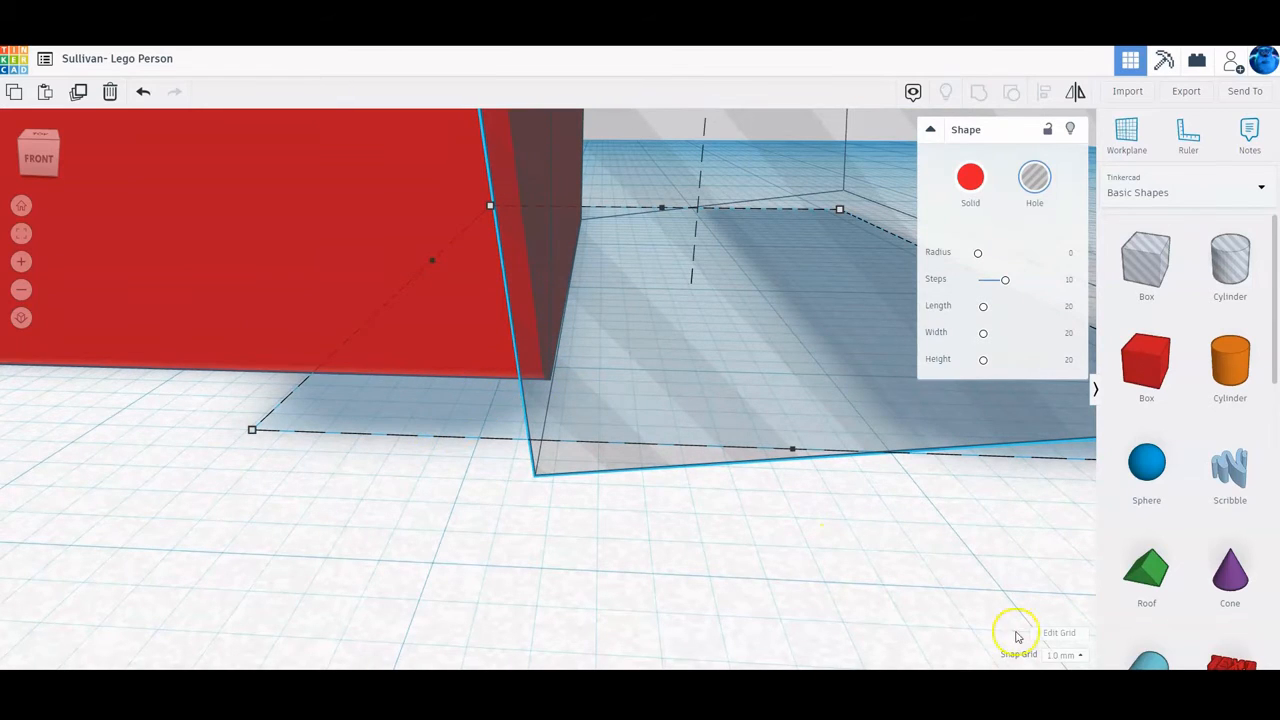
left_click(1063, 655)
left_click(1062, 532)
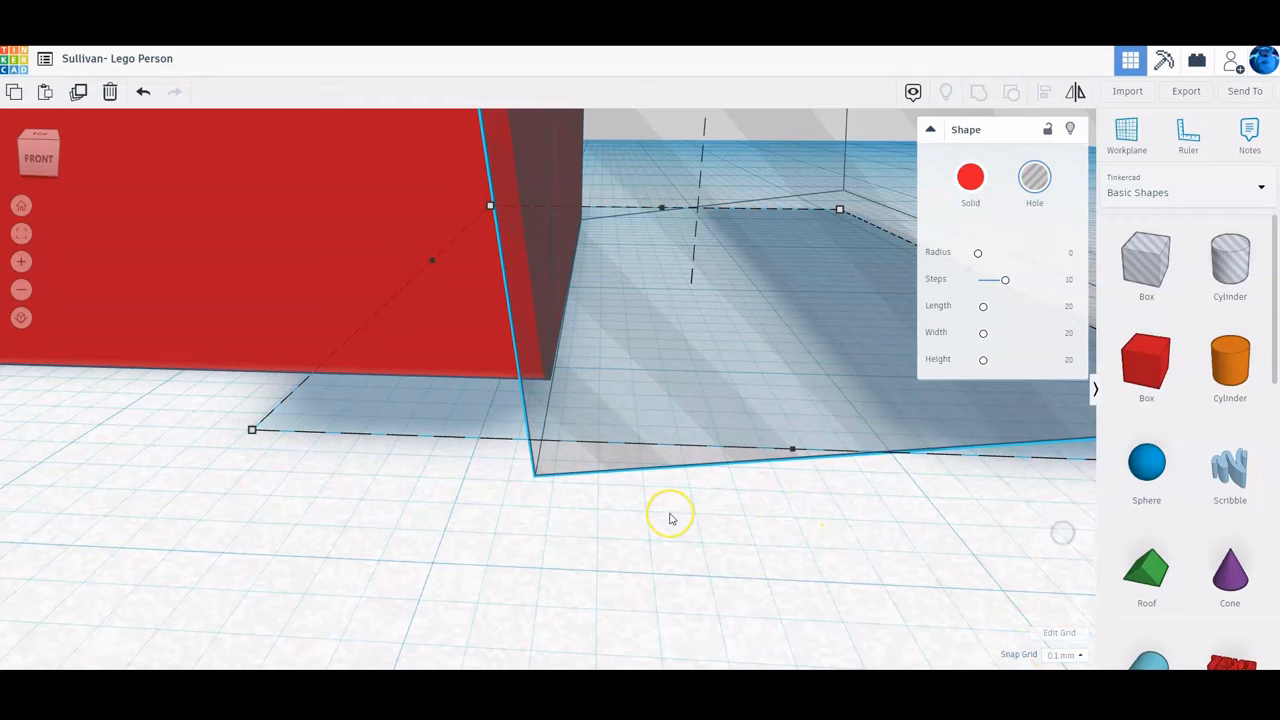
key("Right")
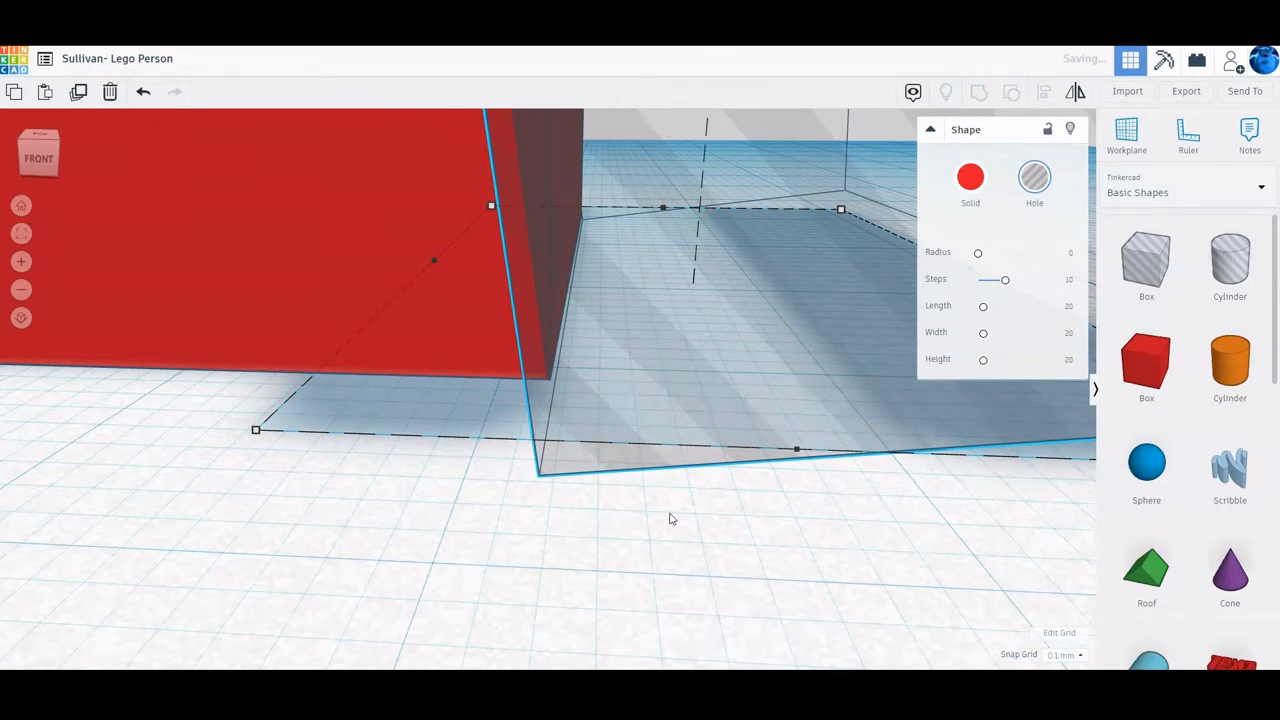
- Group the red box with both tilted hole boxes to cut its tapered sides
scroll(471, 385, "down", 10)
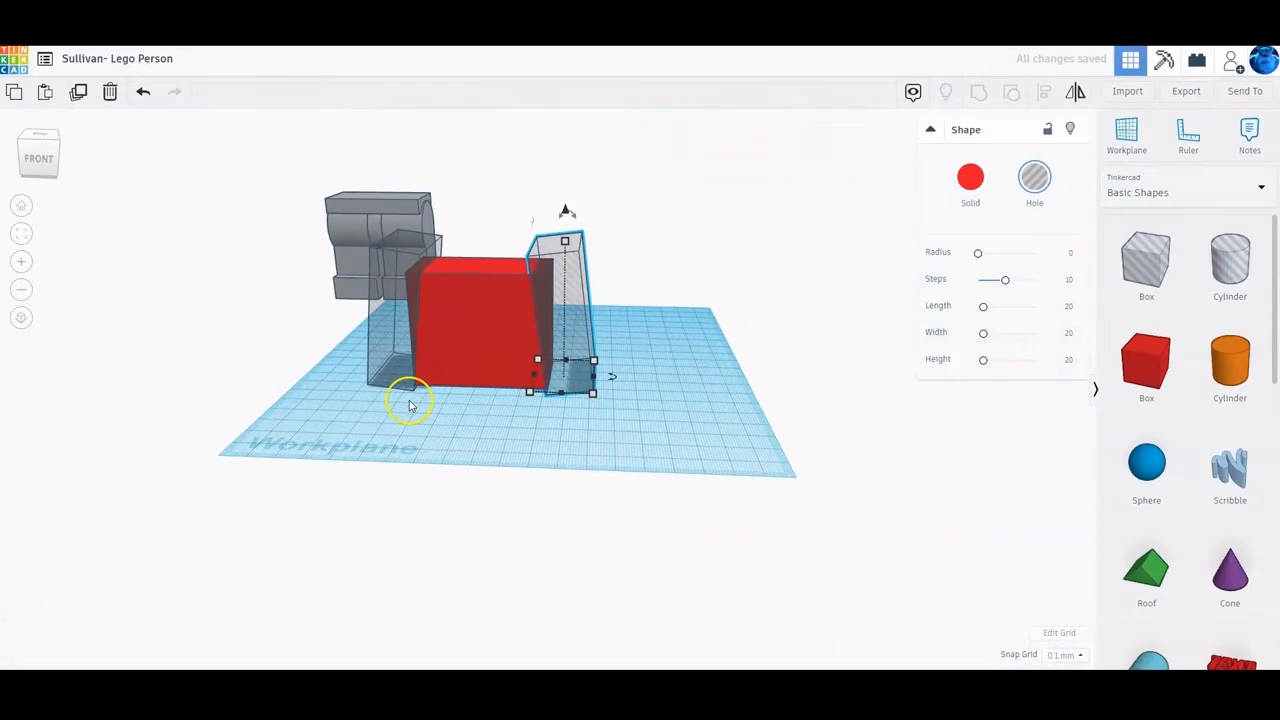
right_click_drag(409, 405, 483, 465)
left_click_drag(333, 278, 656, 436)
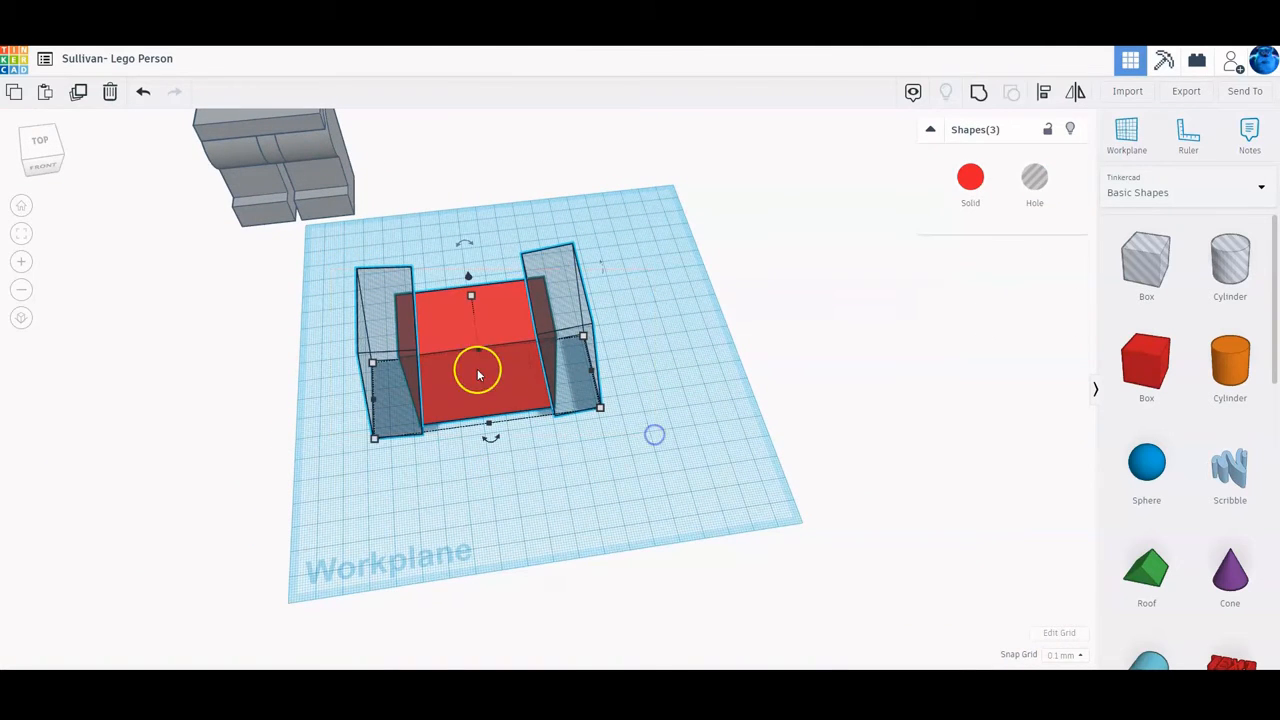
left_click(977, 91)
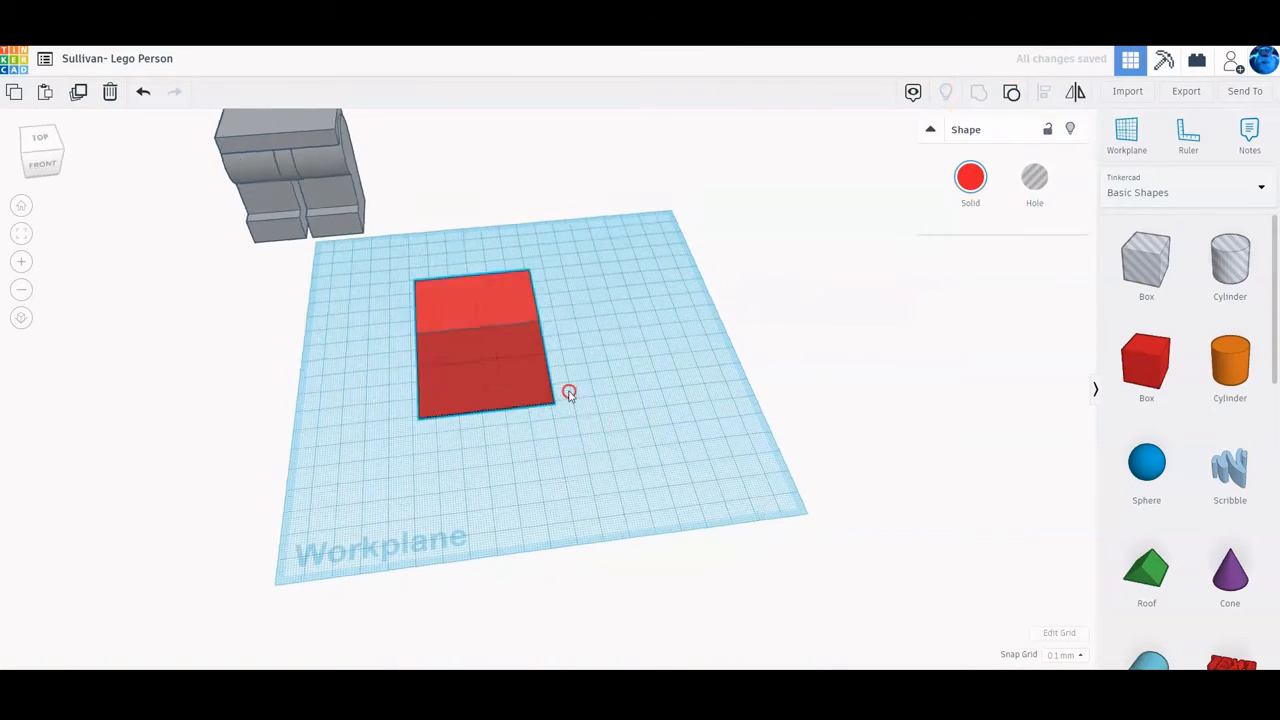
right_click_drag(569, 391, 572, 362)
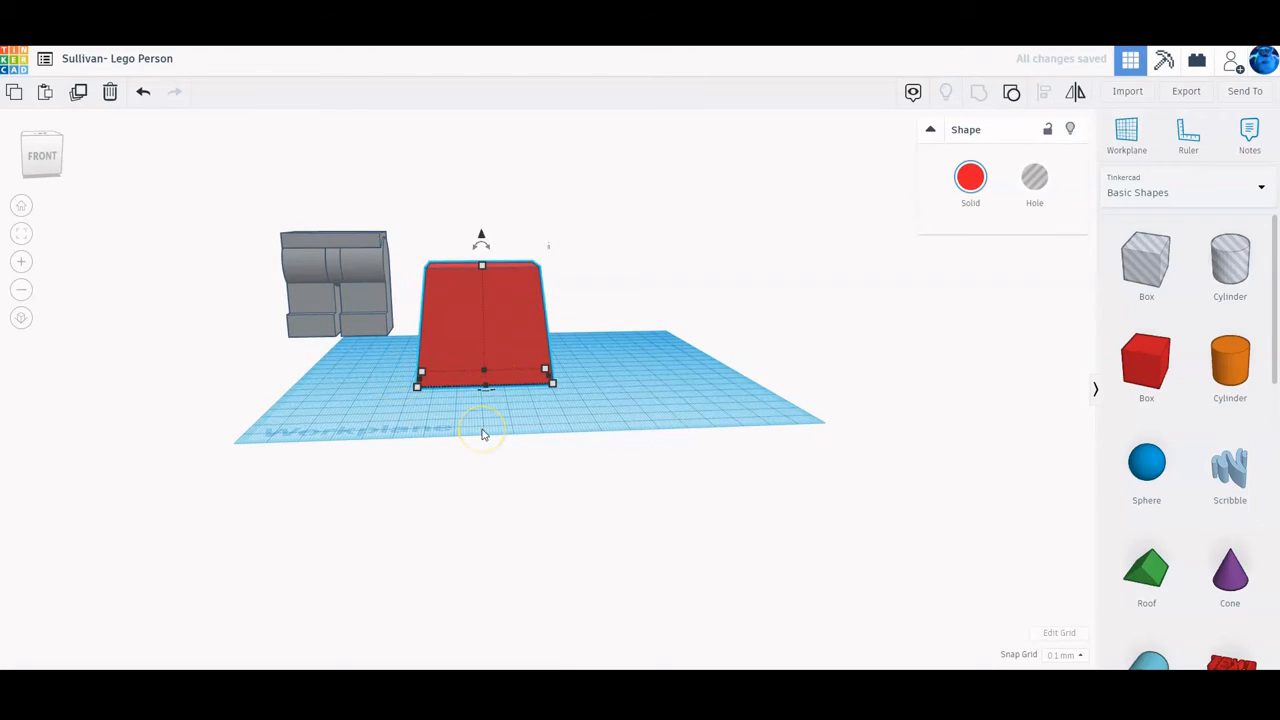
- Add a cylinder in front of the tapered torso and set its sides to 64
scroll(518, 320, "down", 2)
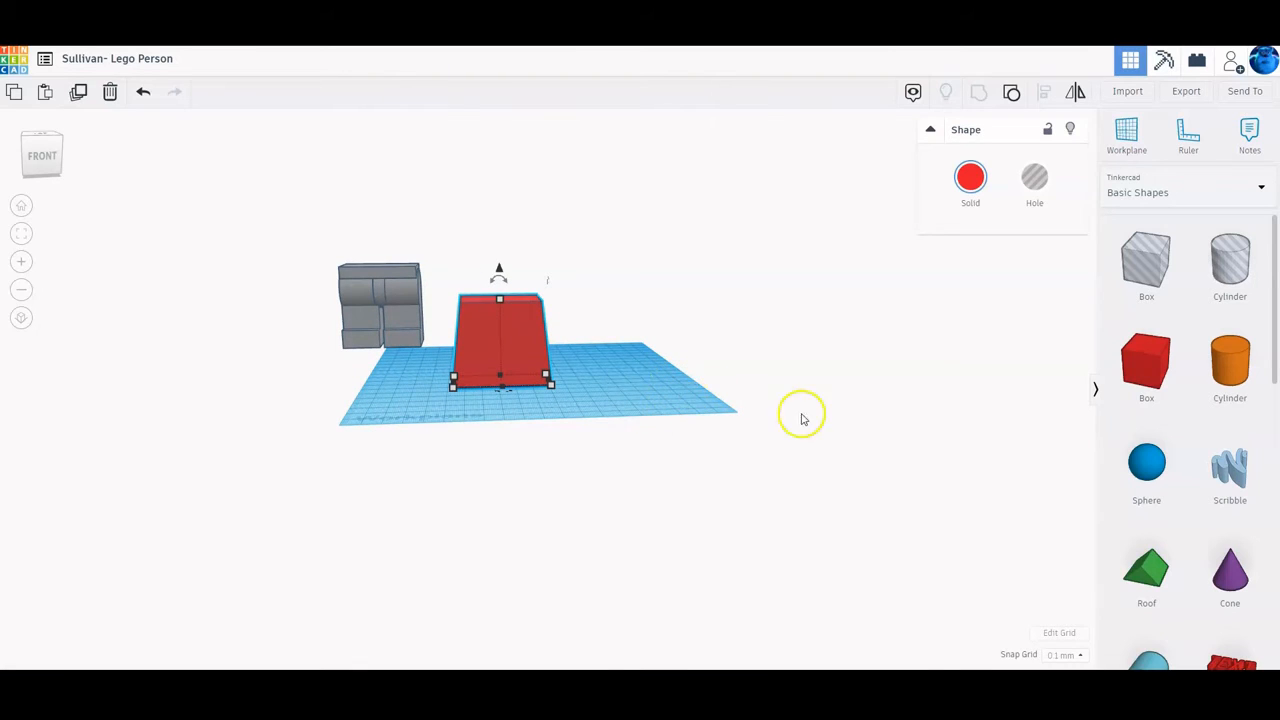
left_click_drag(1236, 373, 517, 410)
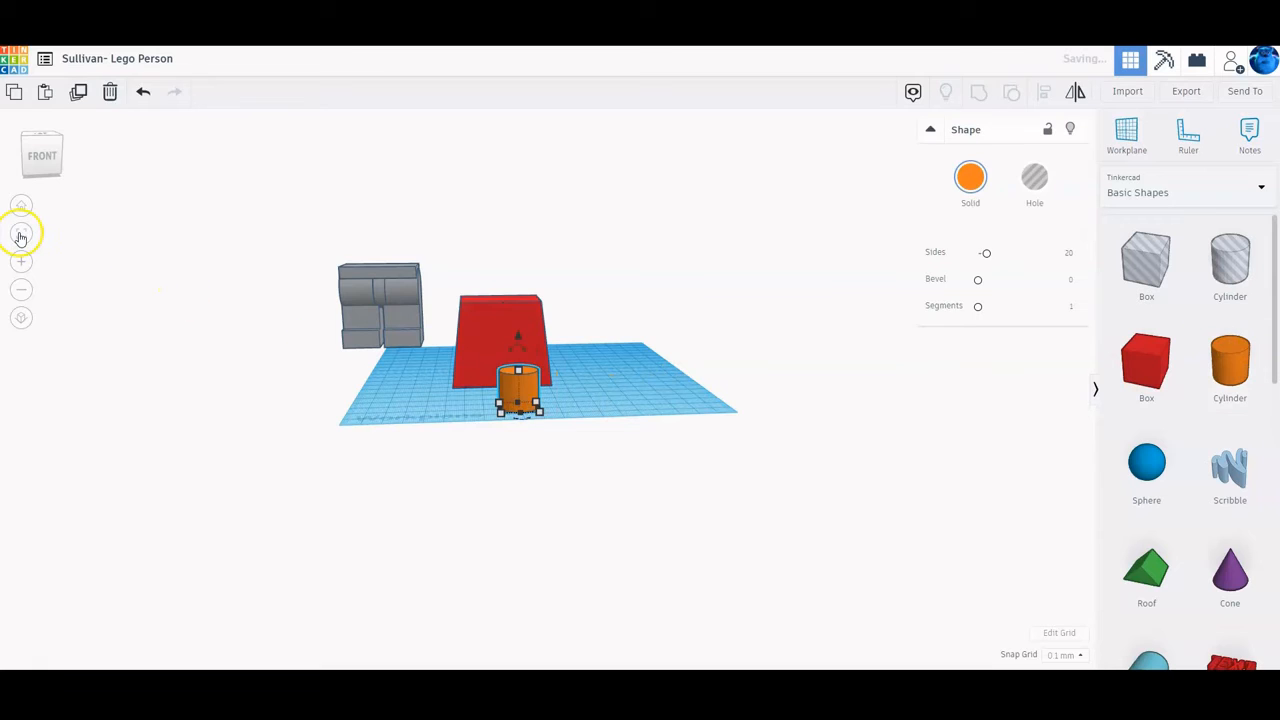
left_click(21, 233)
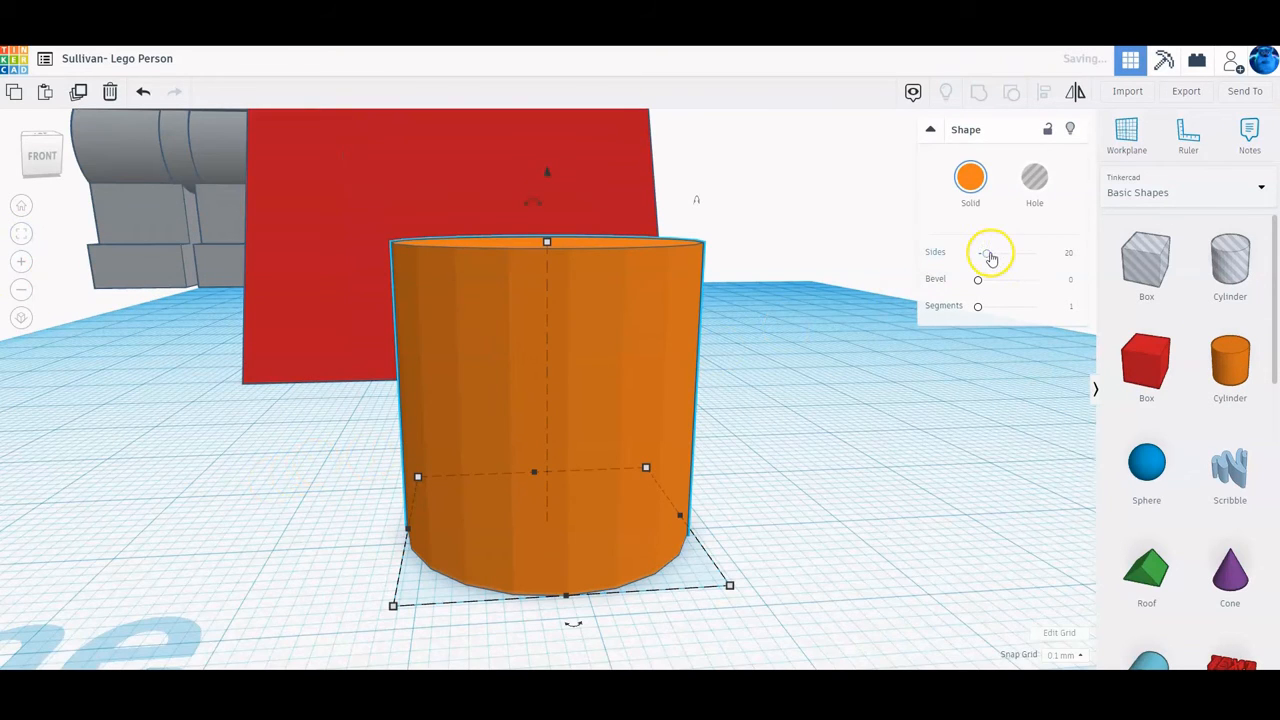
left_click_drag(986, 255, 1036, 253)
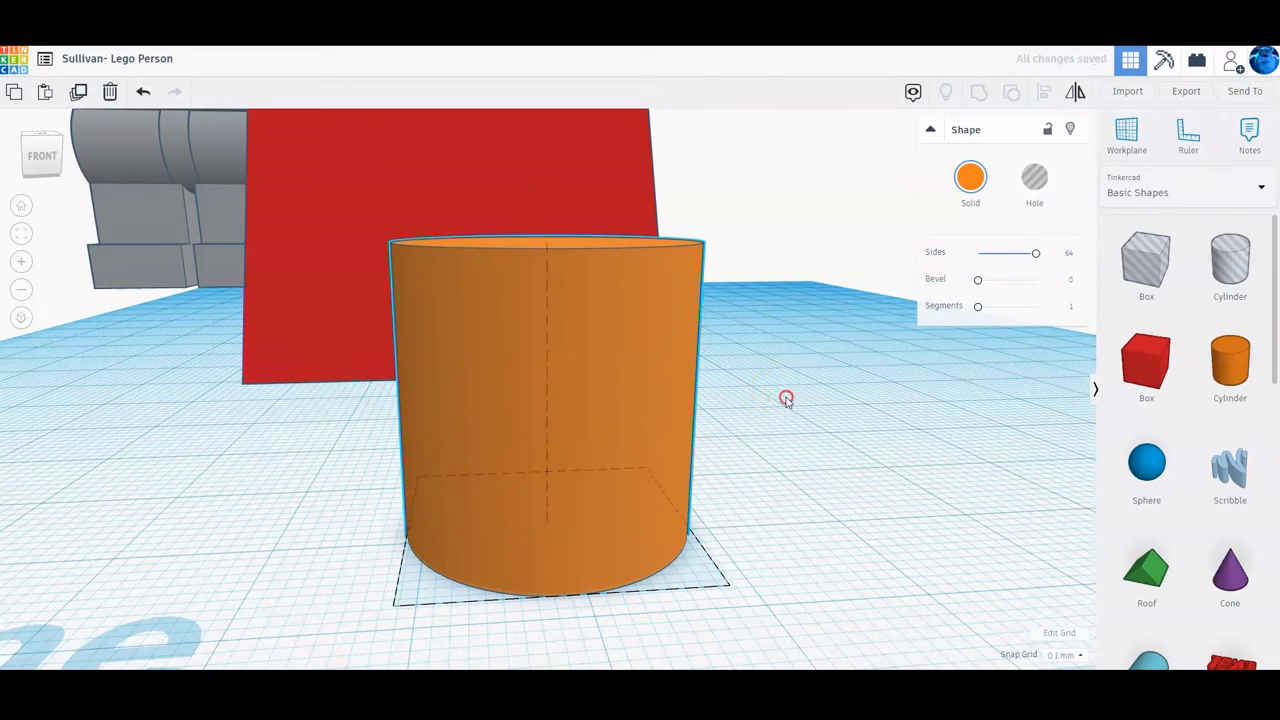
- Set the orange cylinder's height to 23 mm
right_click_drag(786, 397, 754, 417)
left_click(668, 392)
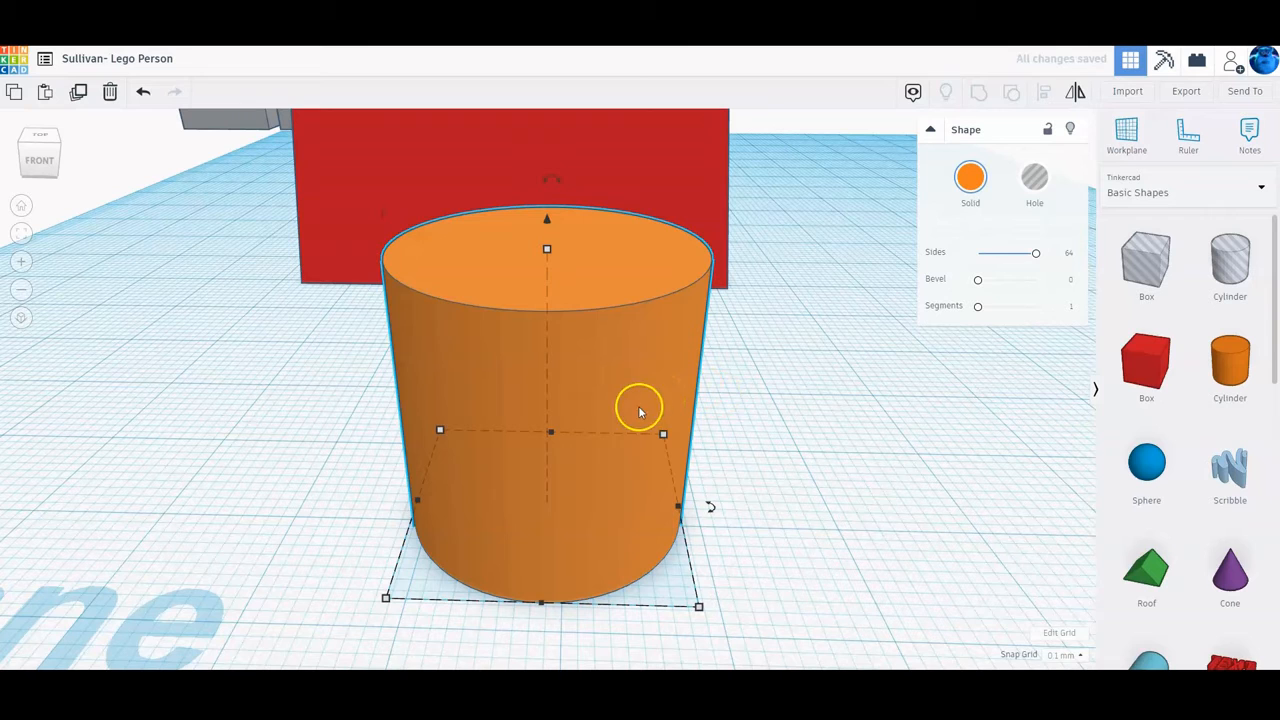
left_click(701, 607)
scroll(704, 608, "down", 2)
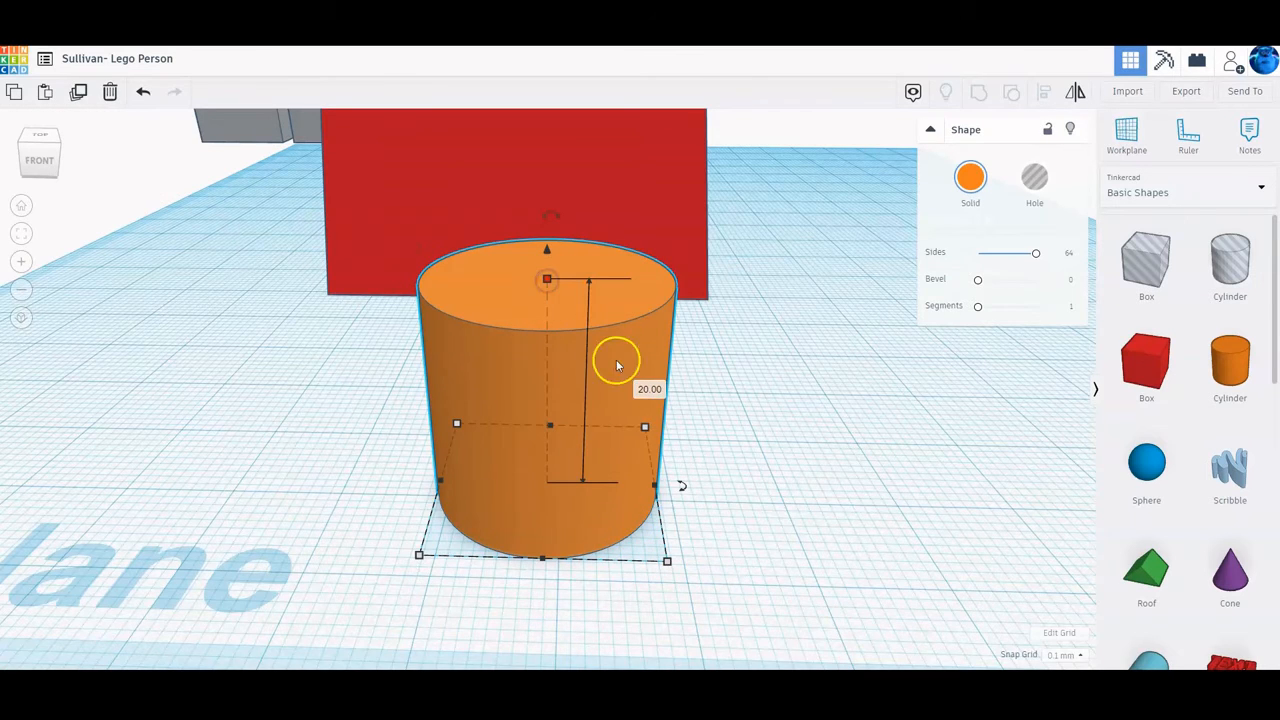
left_click(644, 389)
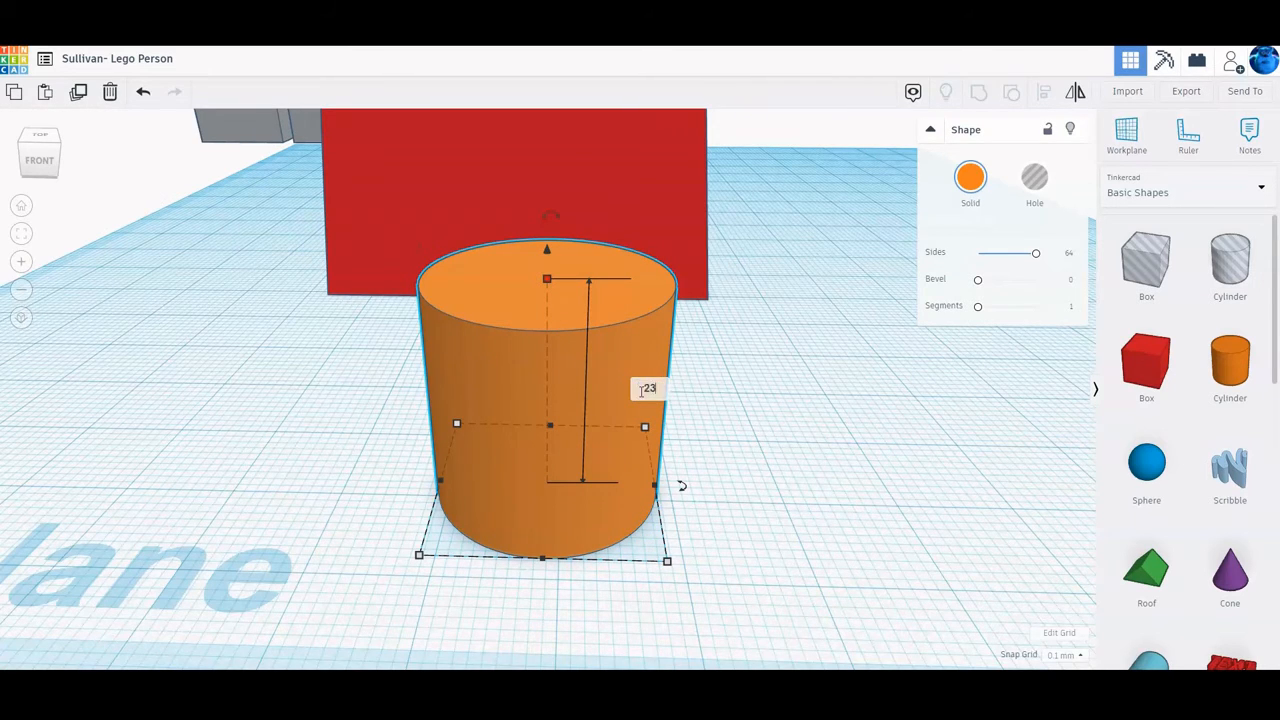
type("23")
key("Return")
scroll(660, 345, "down", 2)
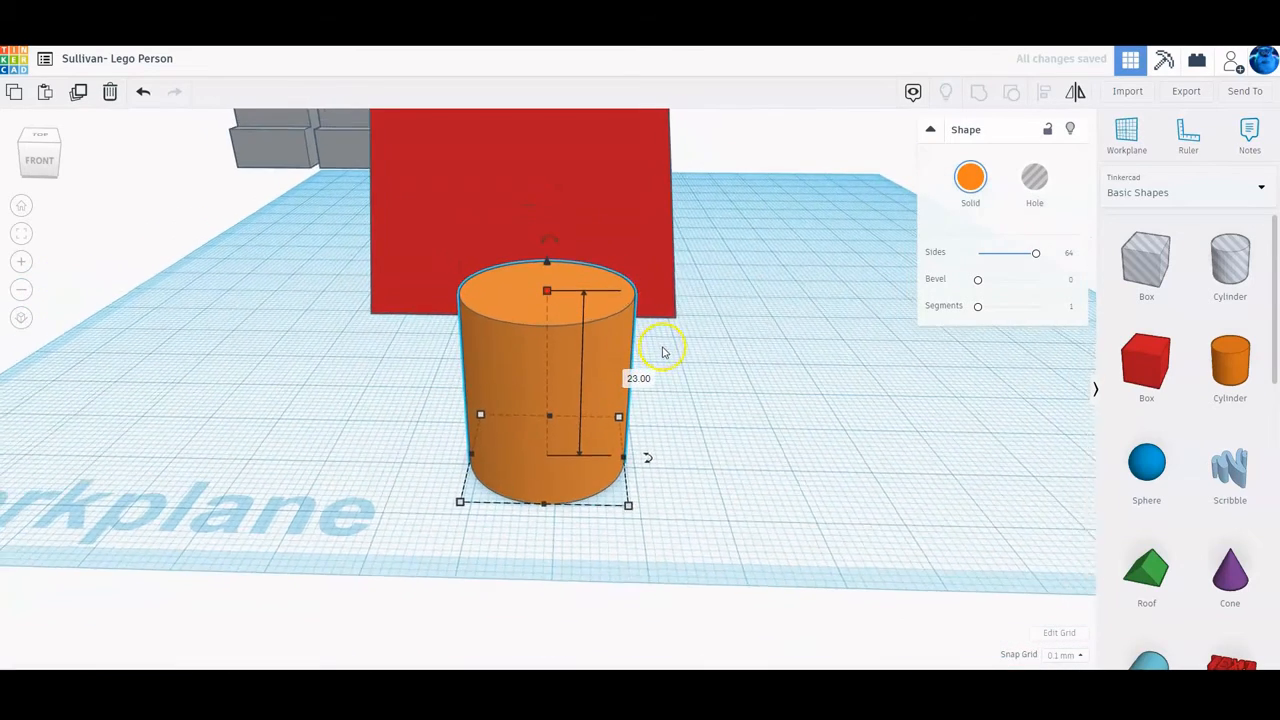
- Raise the orange cylinder 50 mm above the workplane
scroll(662, 348, "down", 1)
right_click_drag(714, 403, 725, 383)
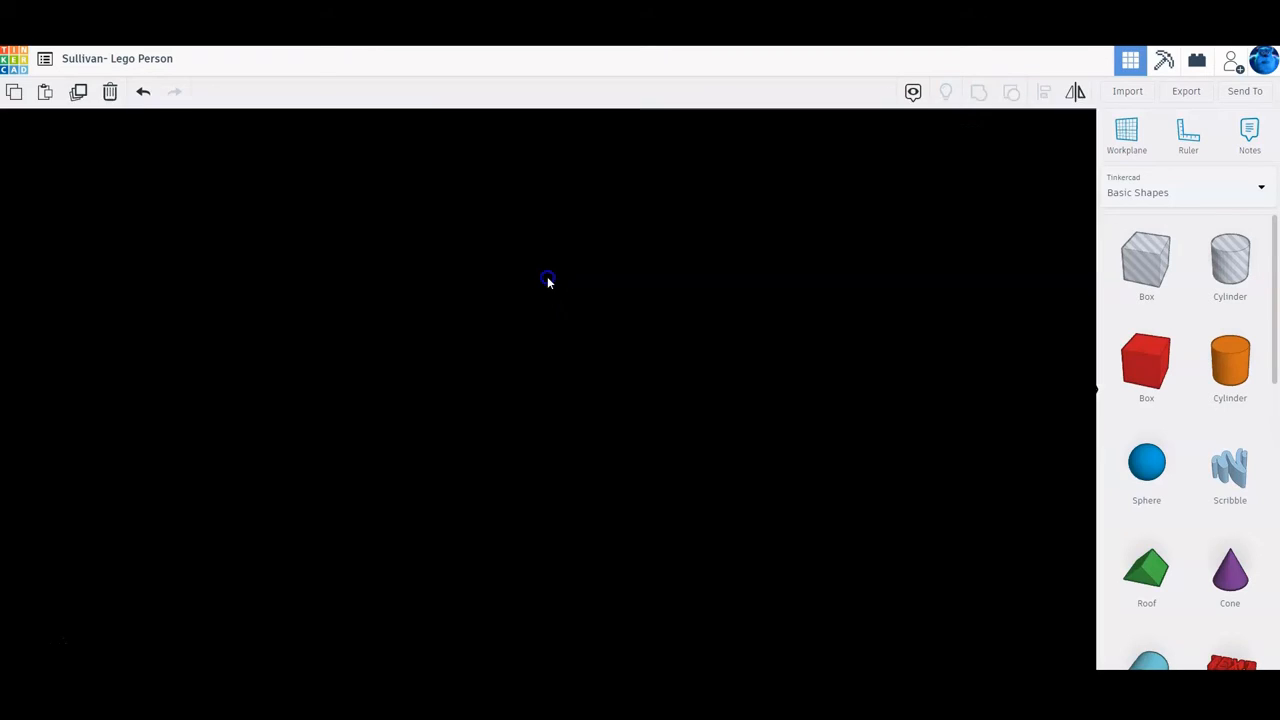
left_click_drag(547, 272, 536, 99)
left_click(724, 397)
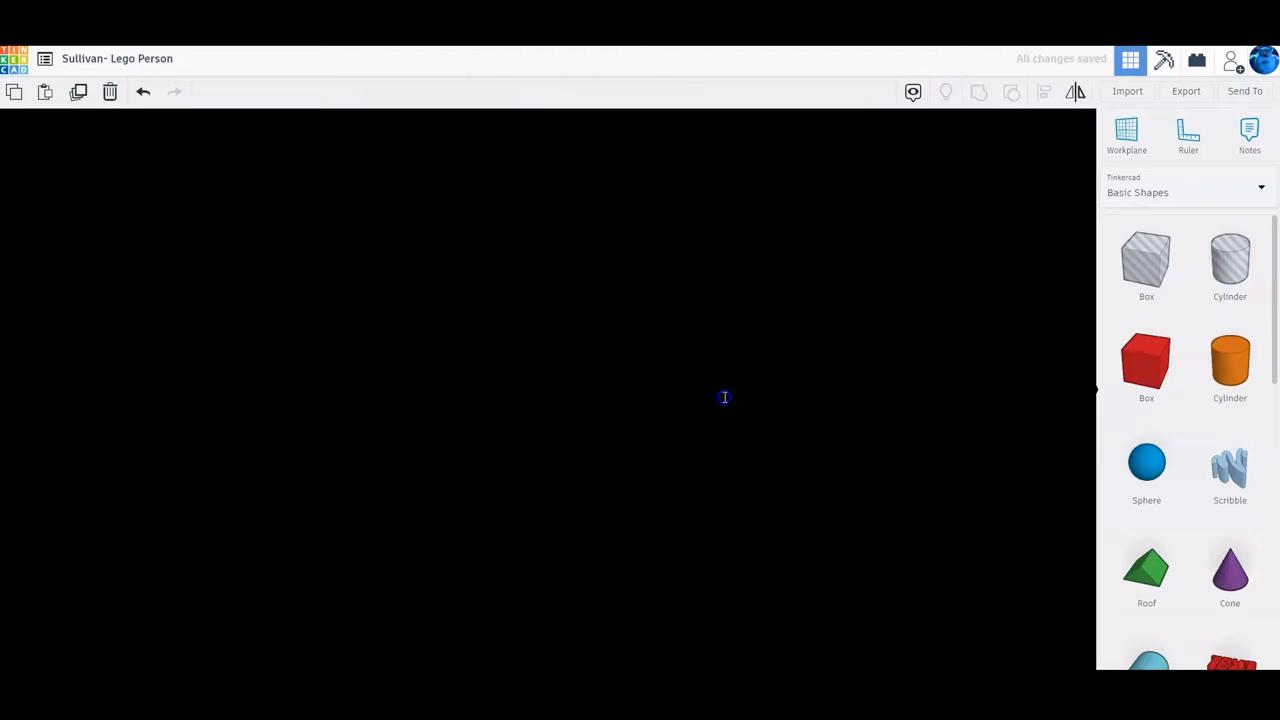
key("Return")
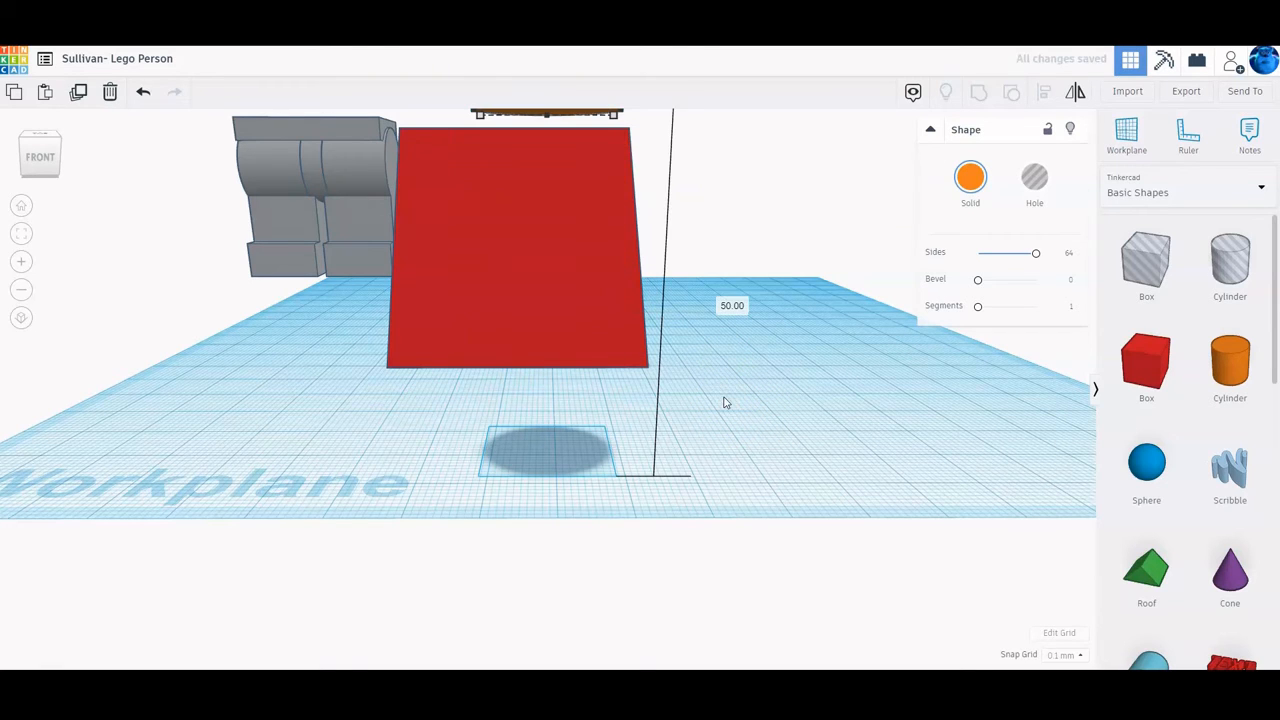
key("f")
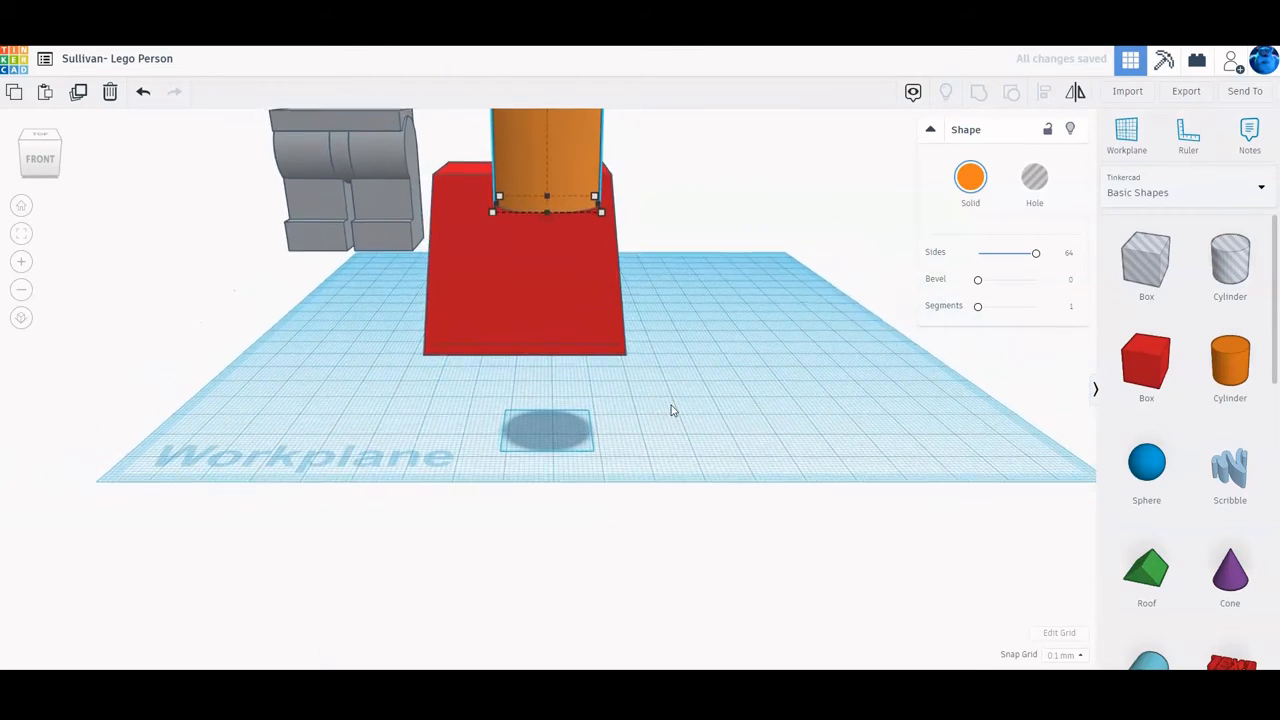
- Align the orange cylinder and the red tapered torso to their centres in both horizontal directions
right_click_drag(553, 400, 648, 402)
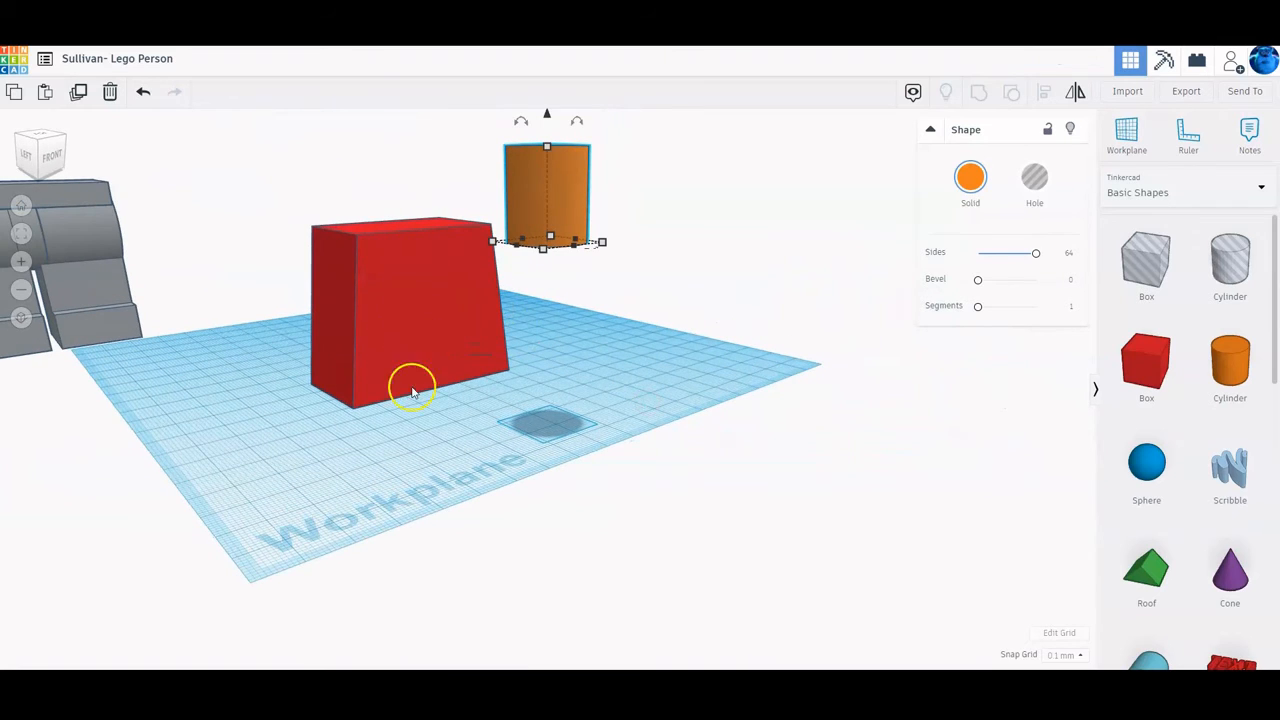
left_click_drag(289, 410, 706, 194)
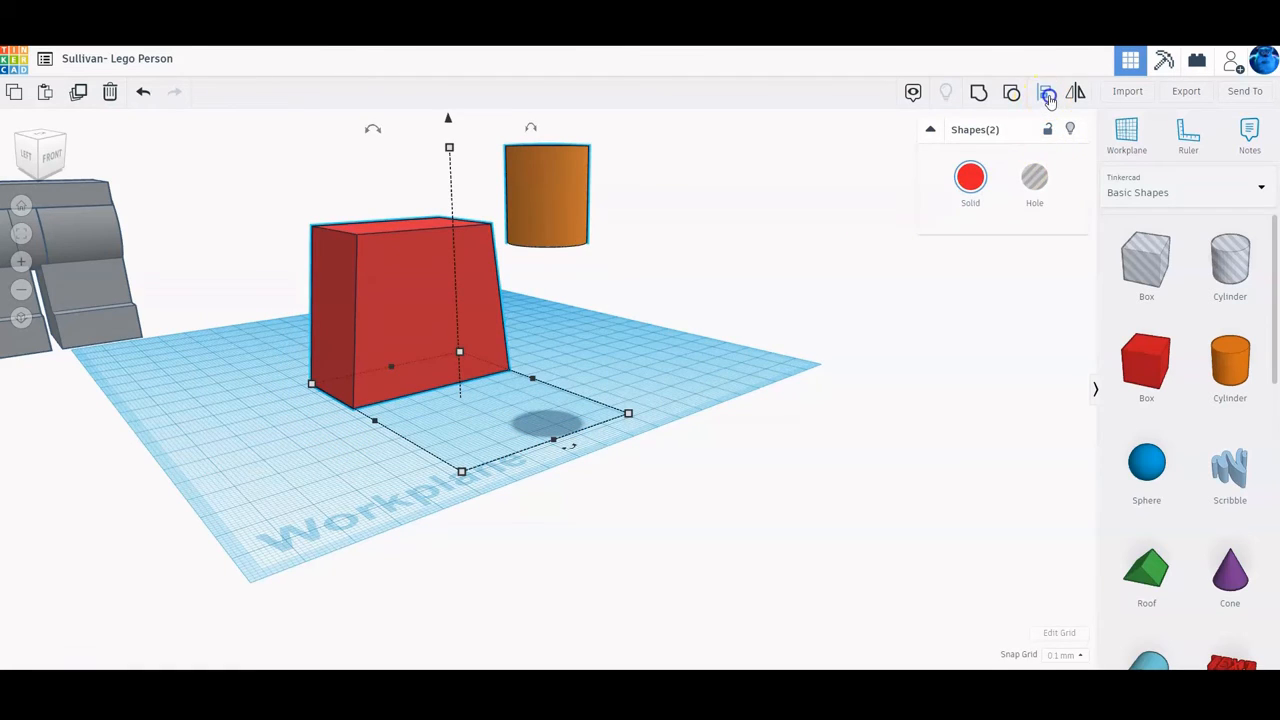
left_click(1043, 91)
left_click(573, 451)
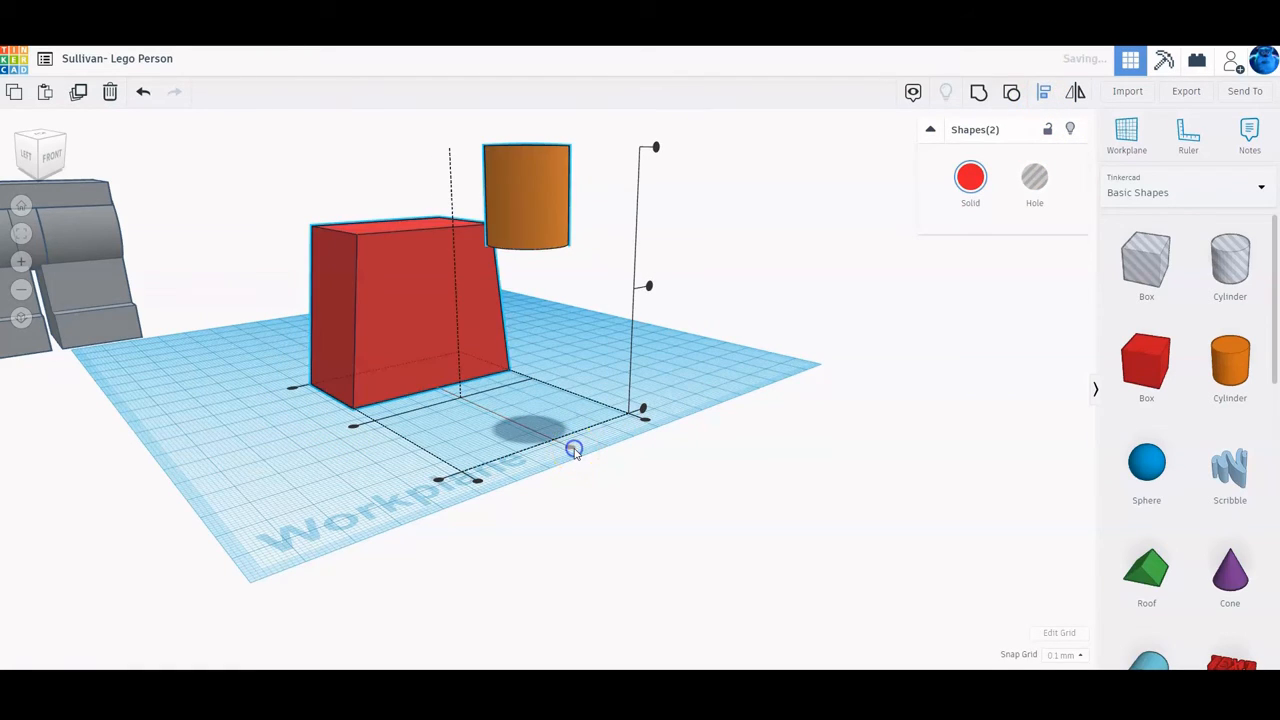
left_click(356, 430)
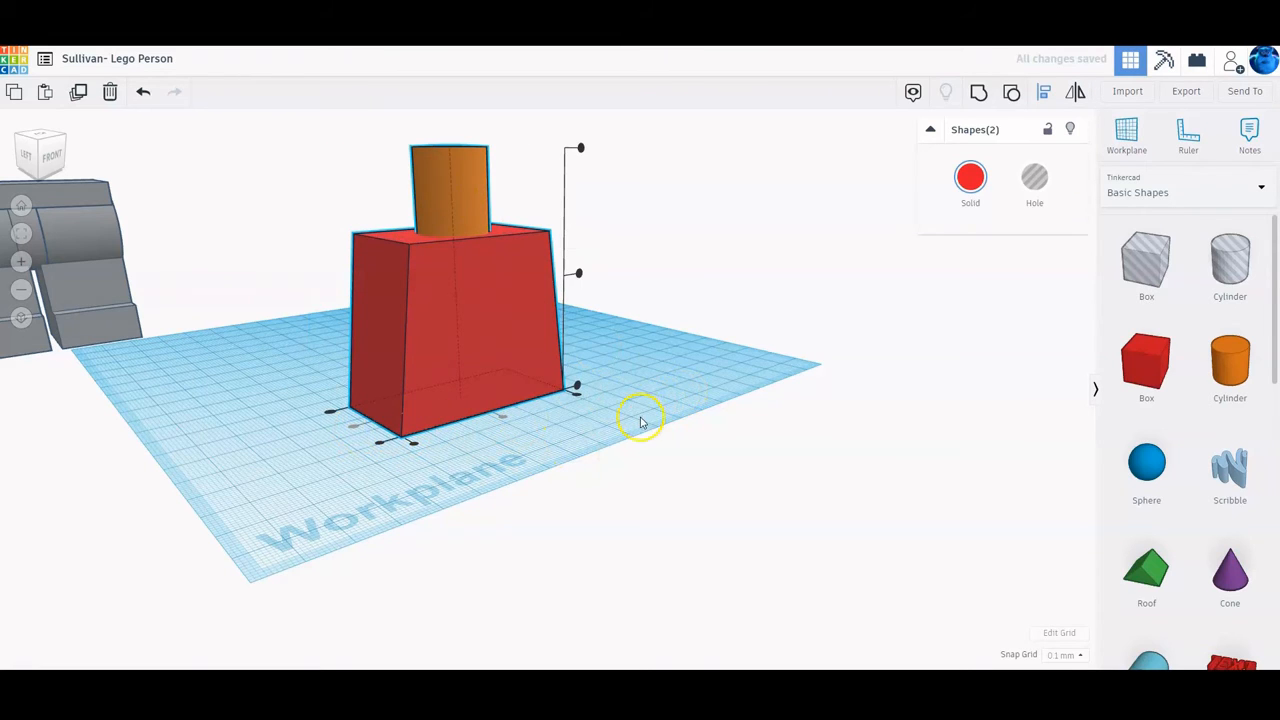
- Group the cylinder with the tapered torso and move the grouped torso about 65 mm back on the workplane
left_click(978, 92)
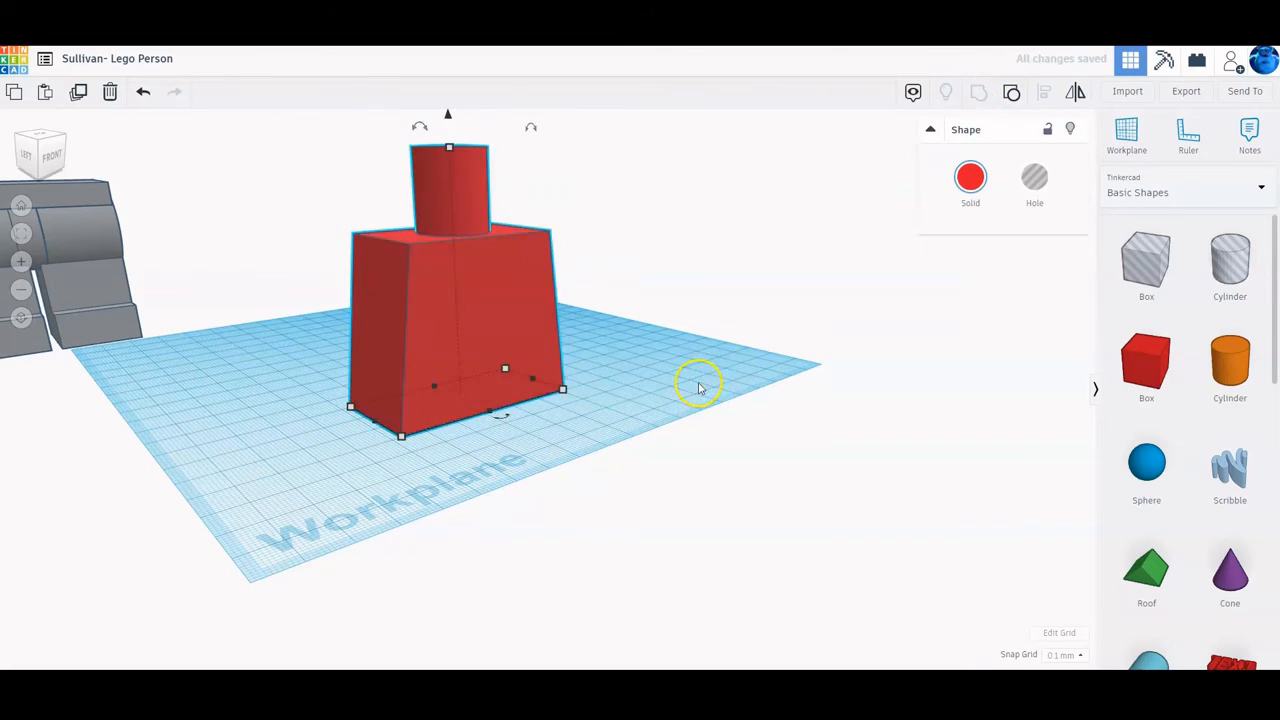
right_click_drag(700, 388, 545, 398)
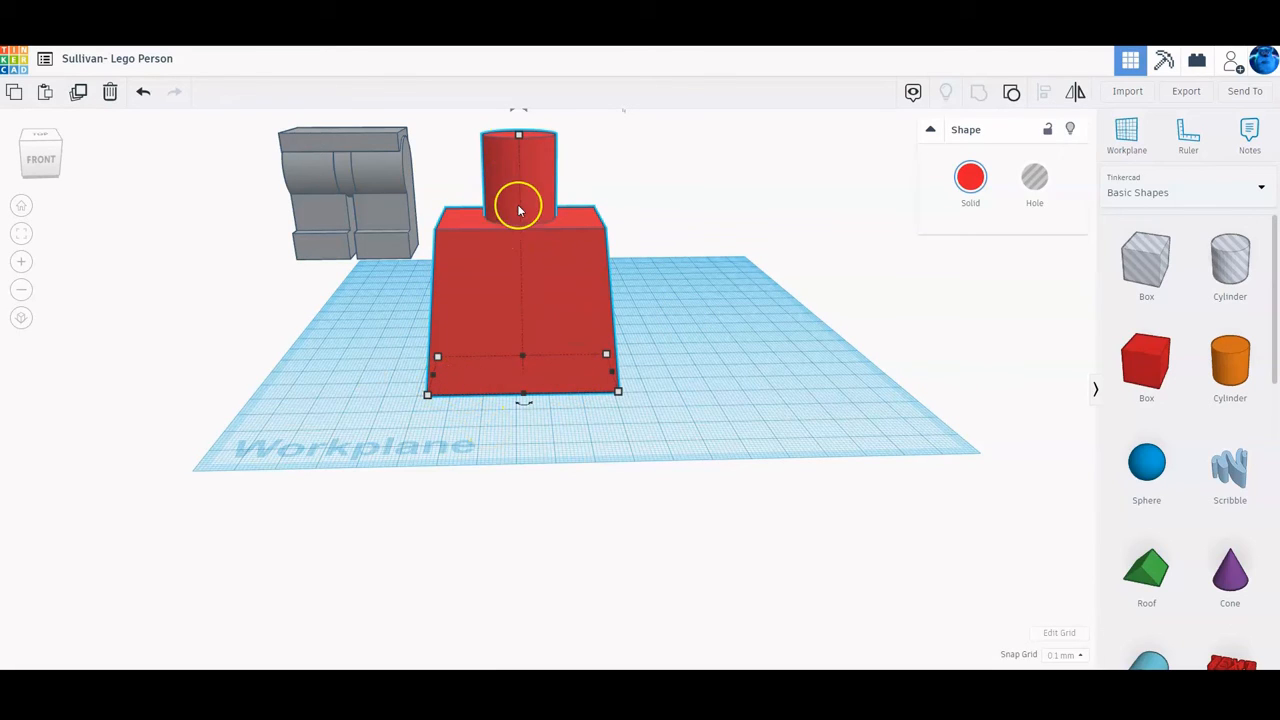
left_click_drag(543, 316, 549, 251)
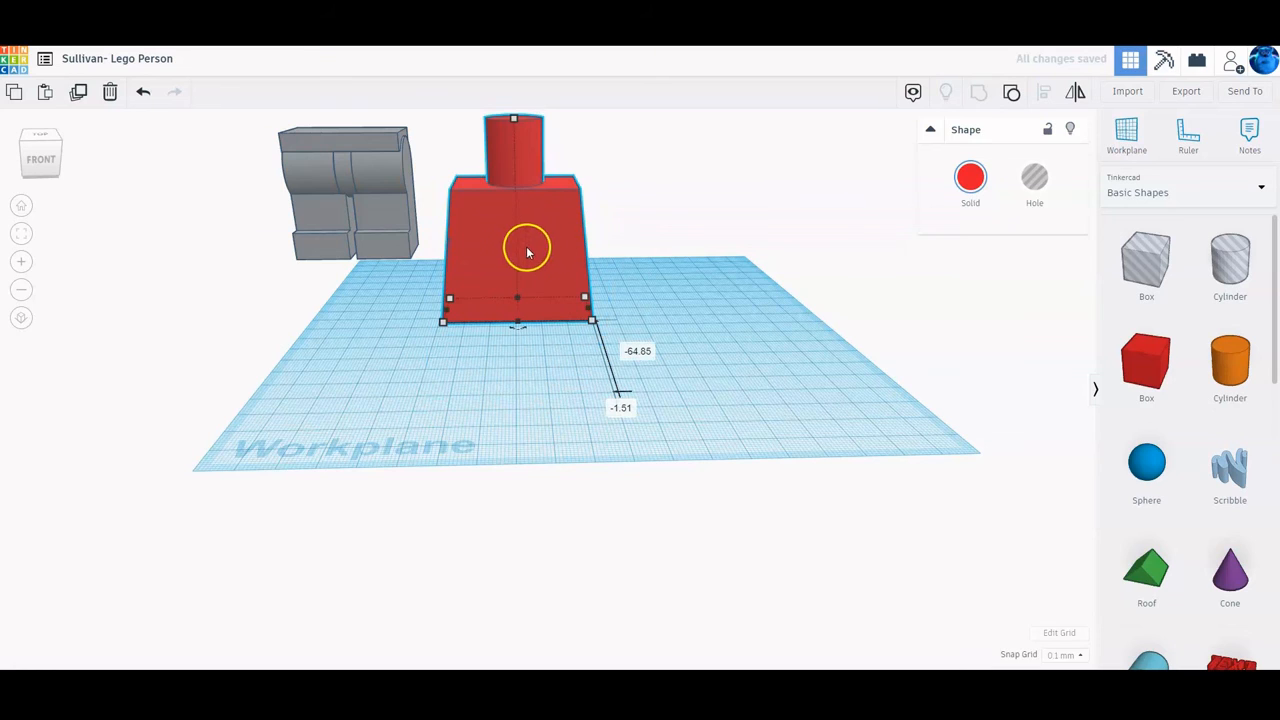
- Save the grouped torso as a reusable shape named "Lego Torso" in your Shapes Collection
left_click(1240, 190)
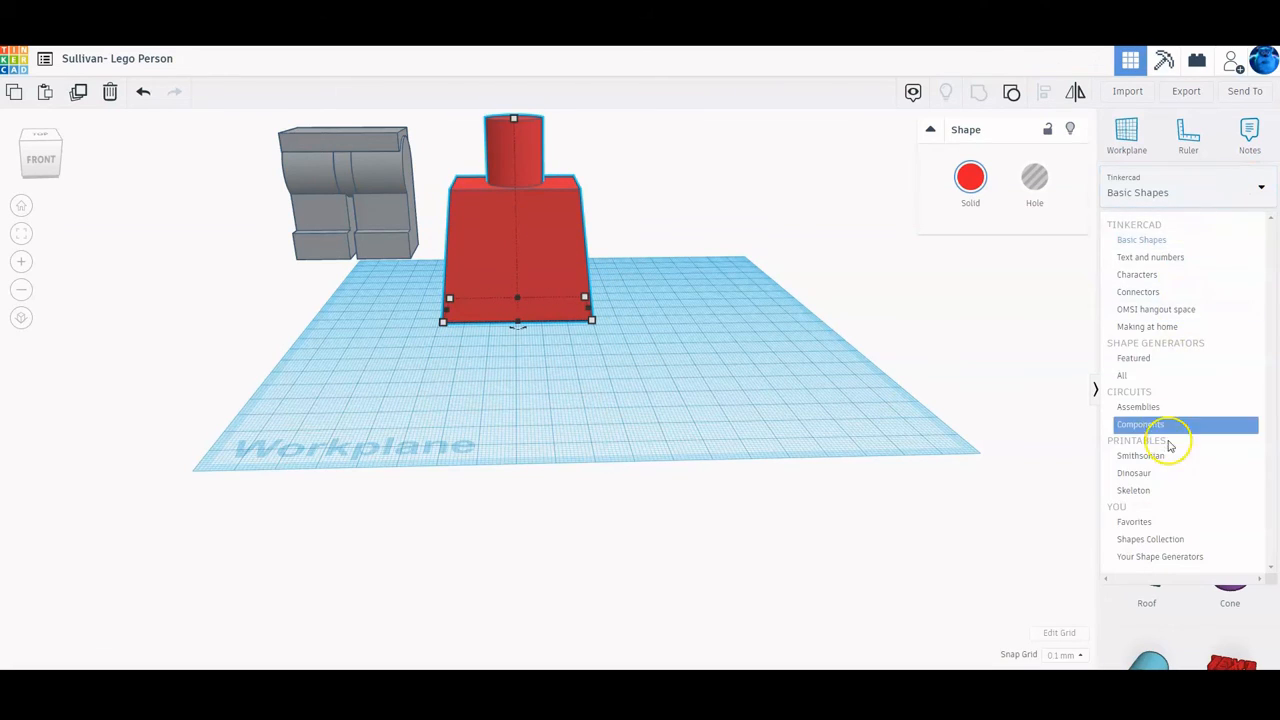
left_click(1165, 541)
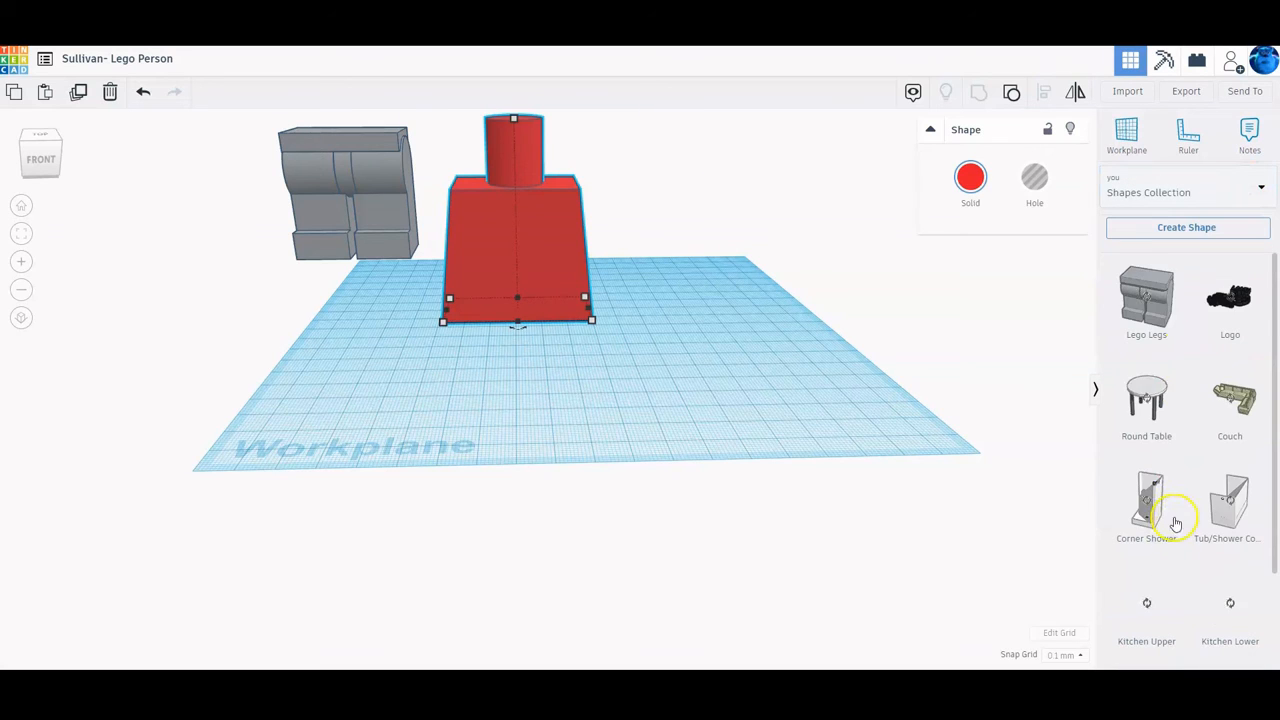
left_click(1166, 230)
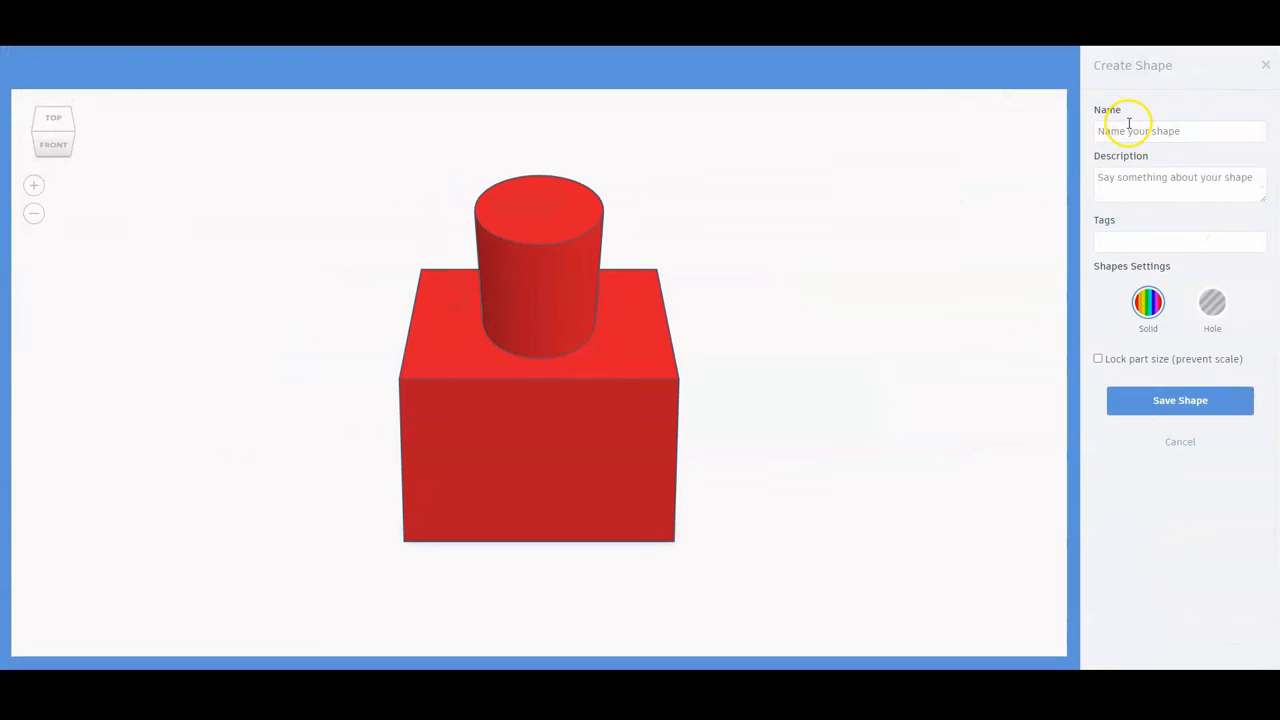
left_click(1128, 130)
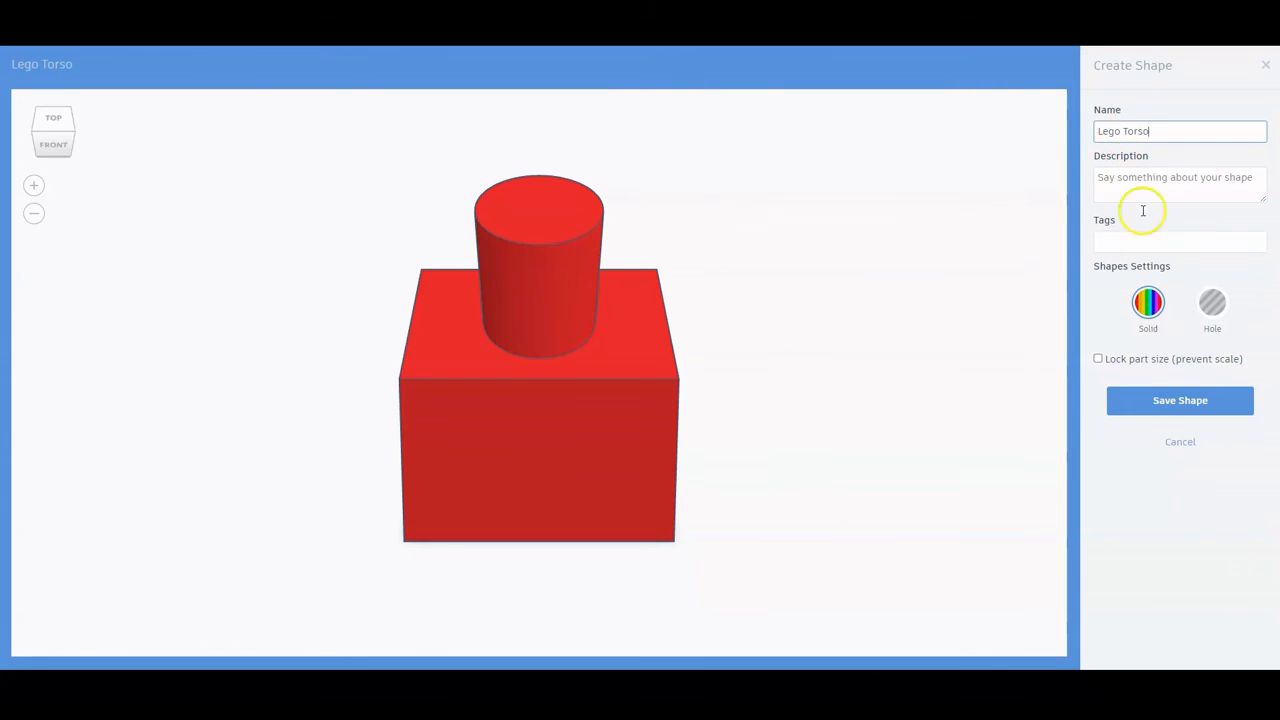
left_click(1148, 414)
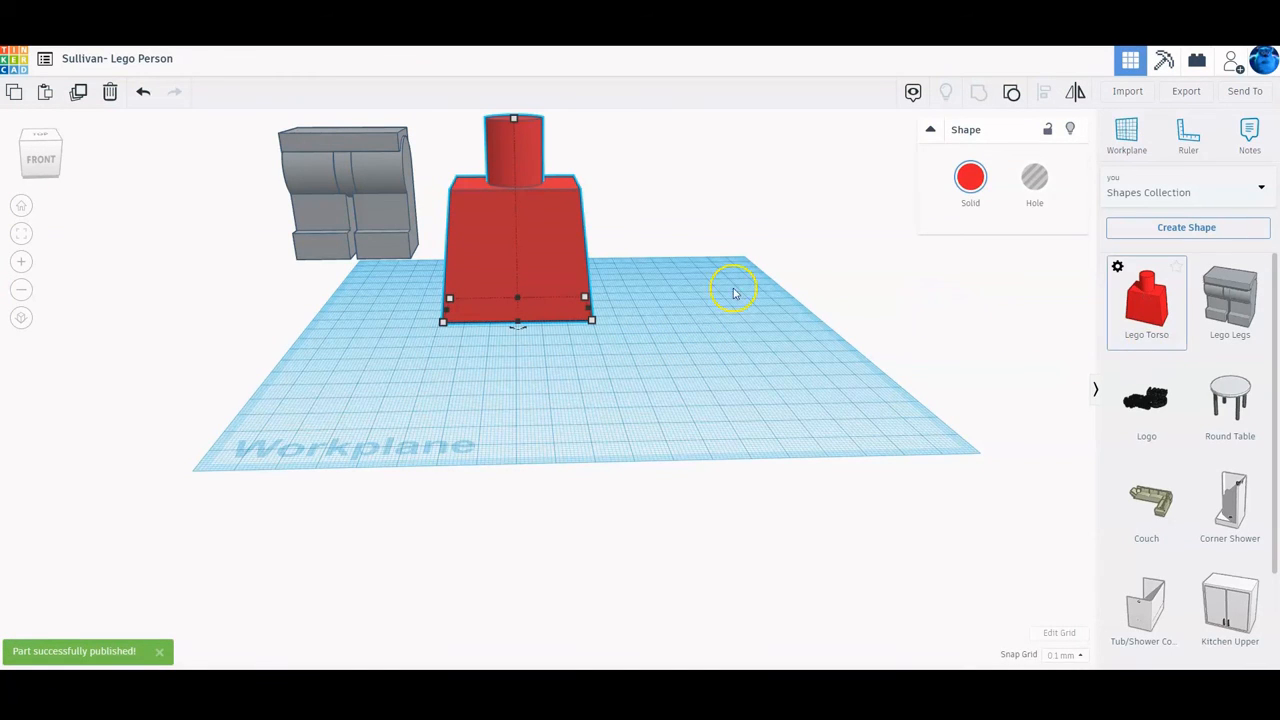
- Move the red torso about 100 mm back and 16 mm left, beside the grey legs at the workplane's rear edge
left_click_drag(526, 246, 492, 203)
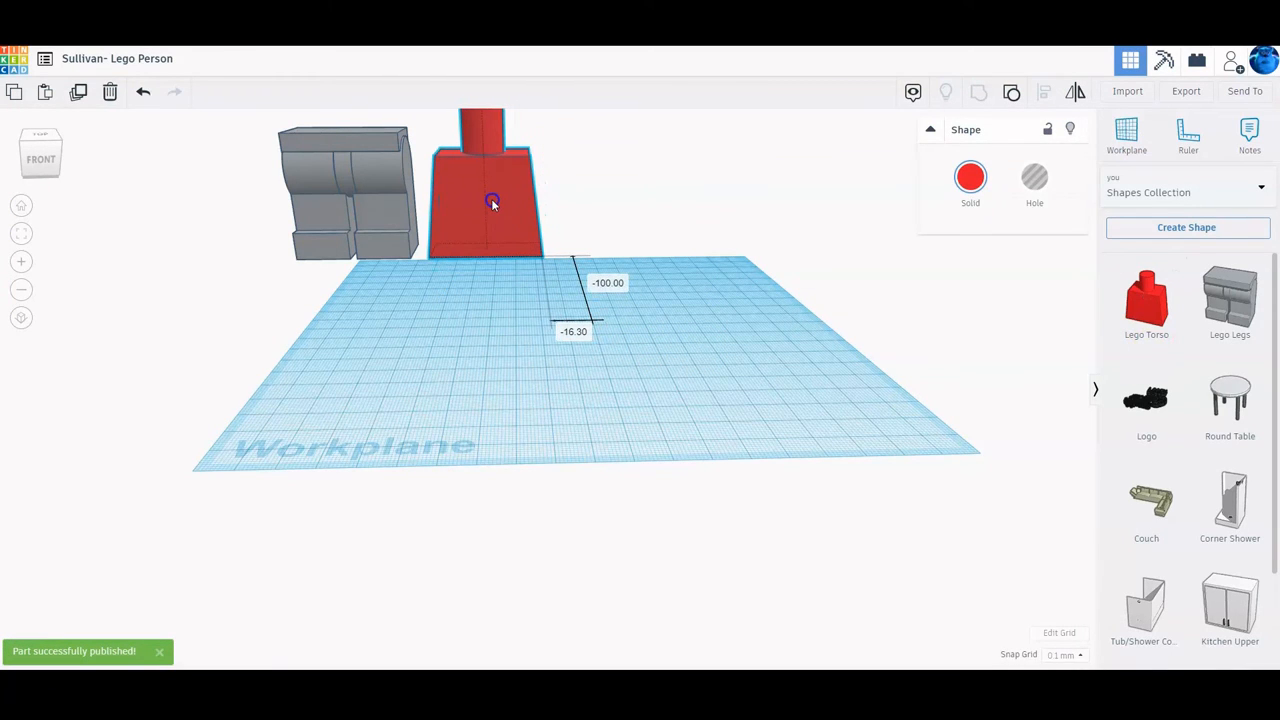